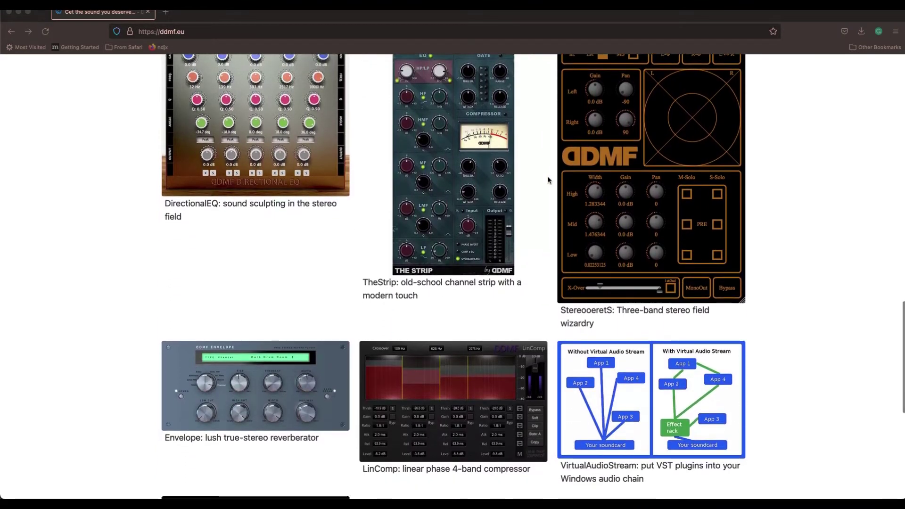
# Read through the Metaplugin product page on the DDMF website, from its description to the features list
pyautogui.scroll(20, 548, 180)
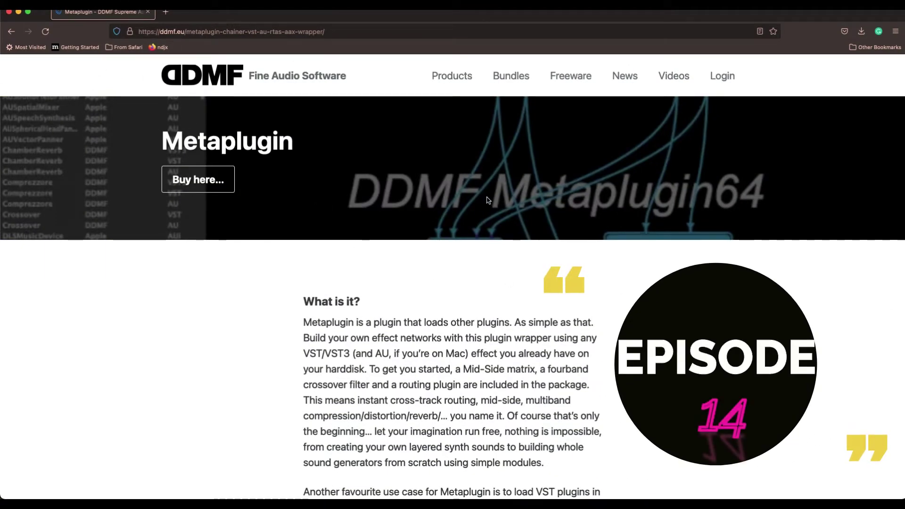
pyautogui.scroll(-5, 547, 220)
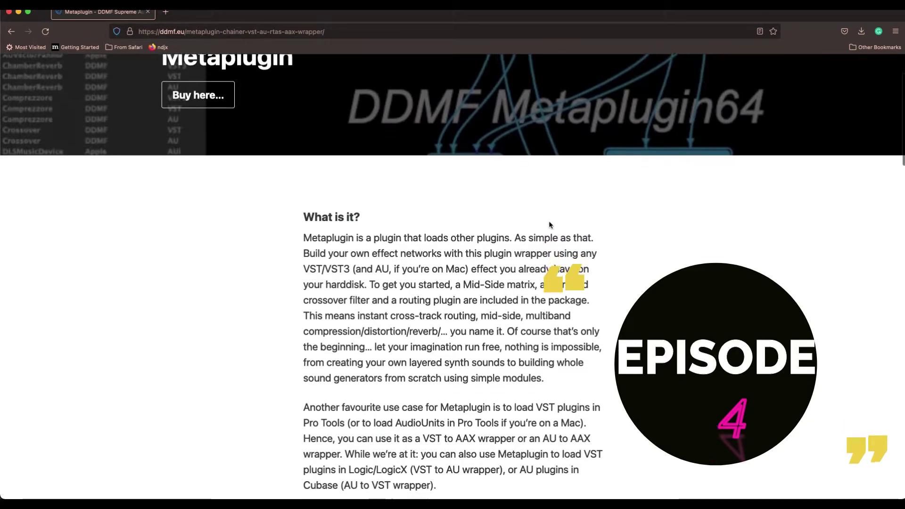
pyautogui.scroll(-3, 550, 224)
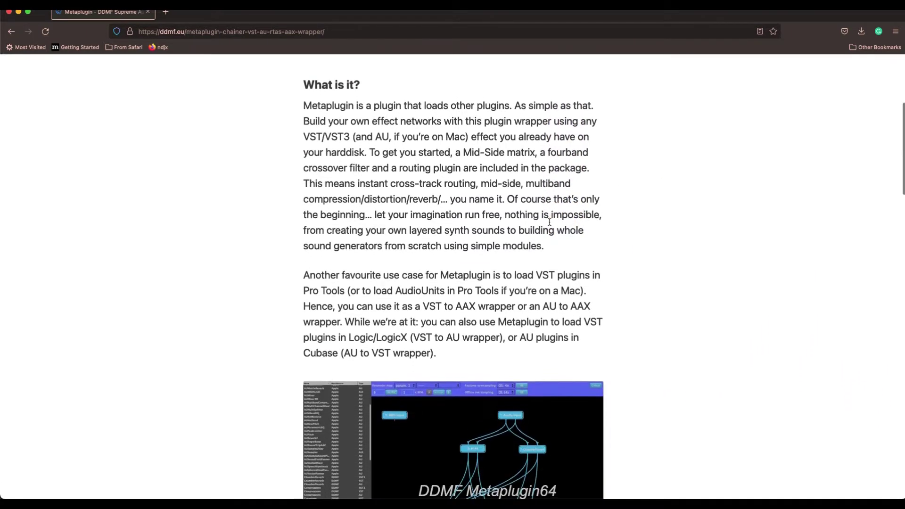
pyautogui.scroll(-3, 549, 222)
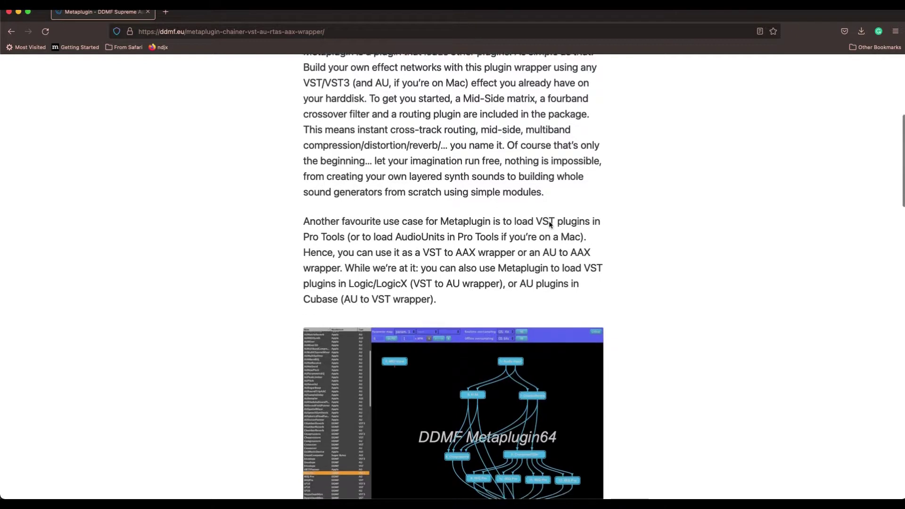
pyautogui.scroll(-1, 549, 222)
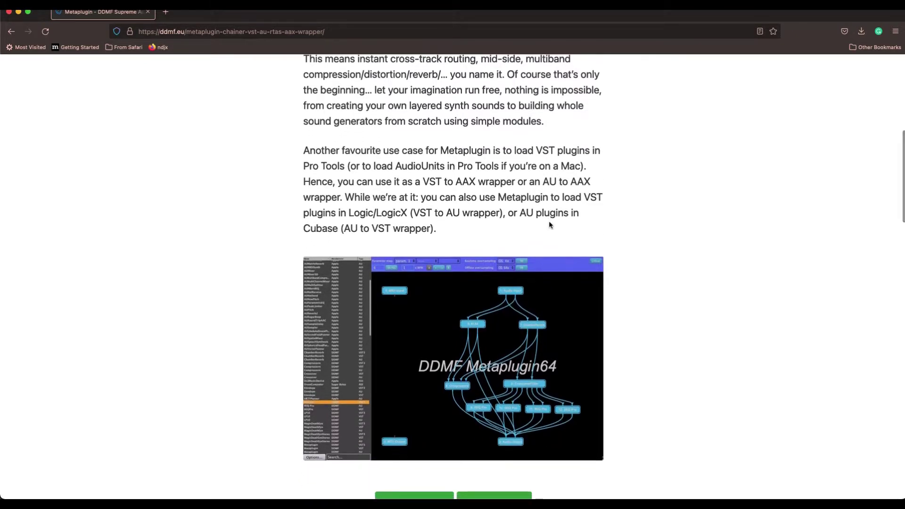
pyautogui.scroll(-2, 549, 220)
pyautogui.scroll(-5, 549, 224)
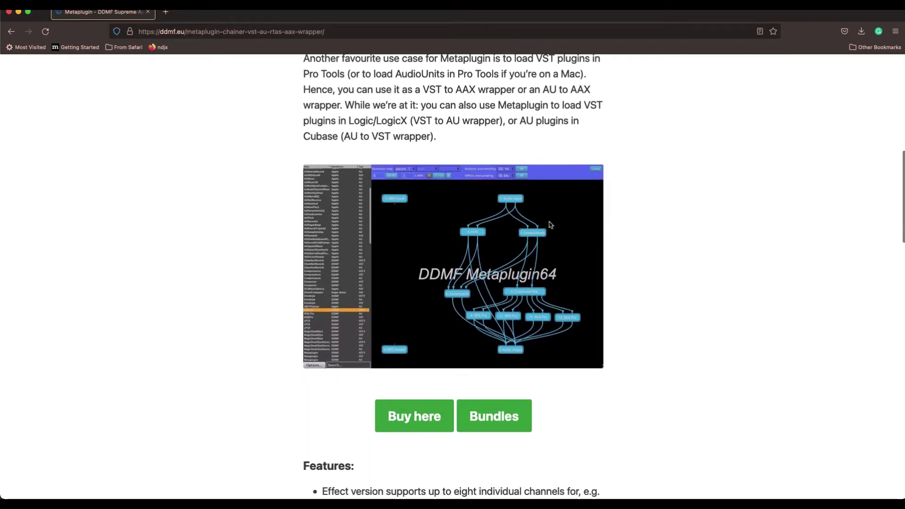
pyautogui.scroll(-5, 550, 225)
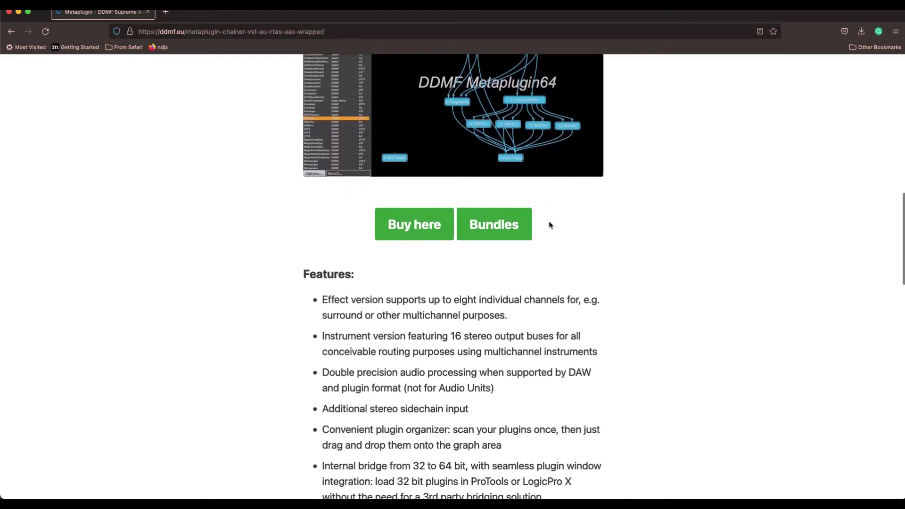
pyautogui.scroll(-4, 549, 225)
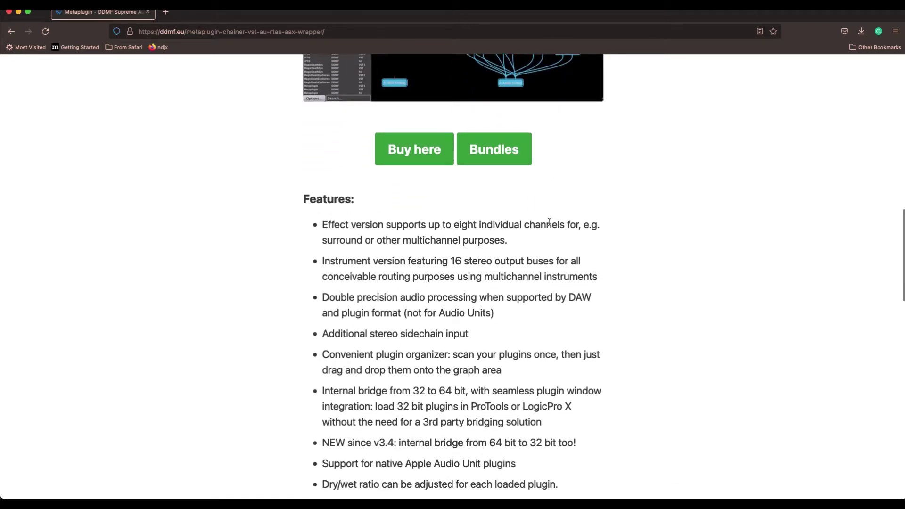
pyautogui.scroll(-1, 550, 225)
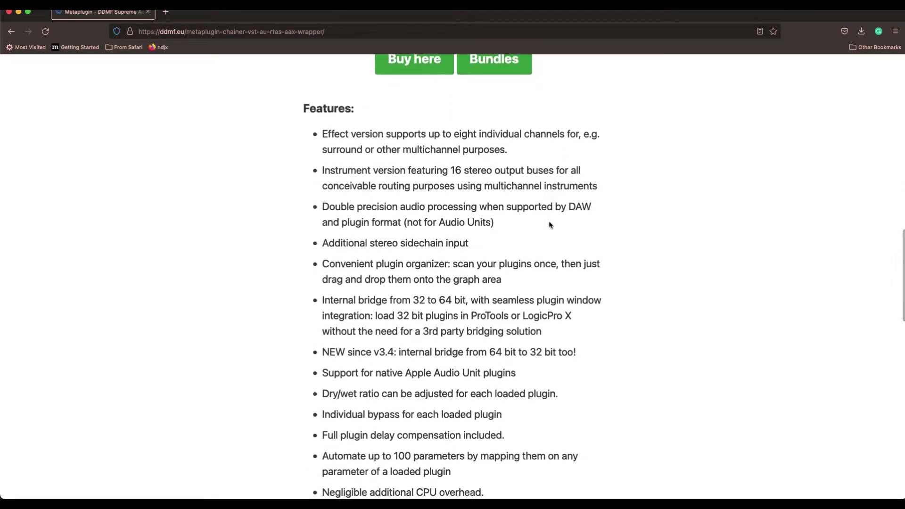
pyautogui.scroll(-1, 549, 225)
pyautogui.scroll(-4, 549, 225)
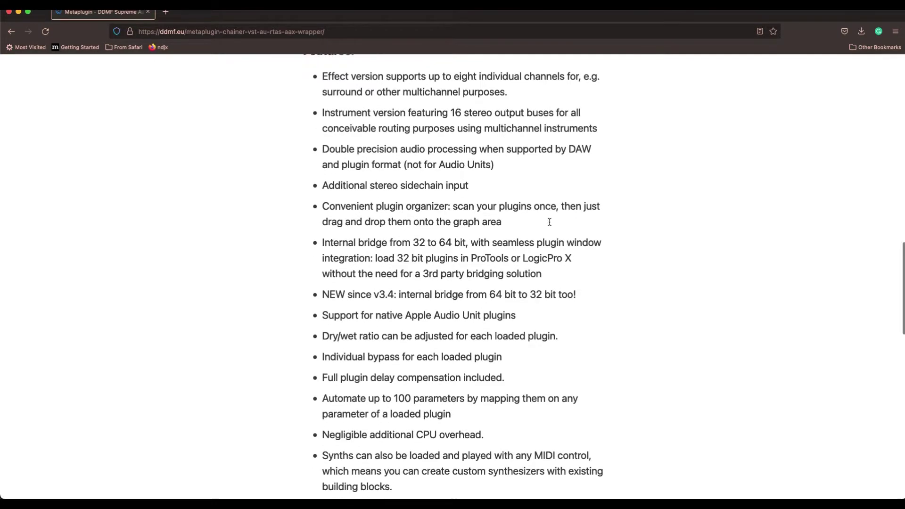
pyautogui.scroll(-7, 550, 225)
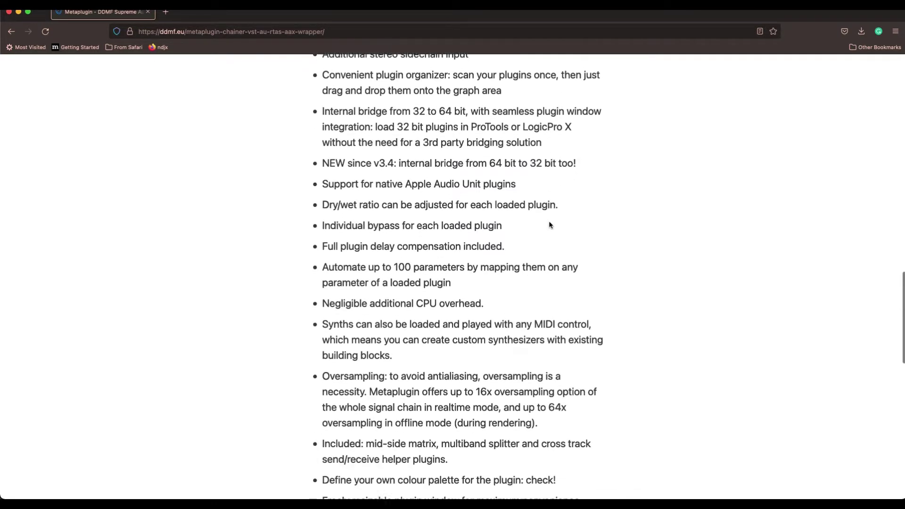
pyautogui.scroll(-4, 550, 225)
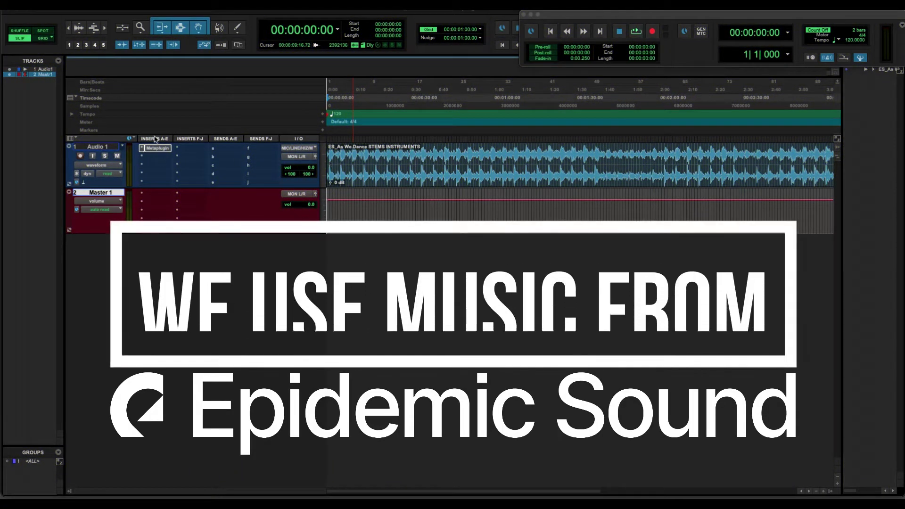
# Point out the session's tracks by selecting Audio 1 with its instrument clip and the Master 1 track
pyautogui.click(105, 150)
pyautogui.click(422, 179)
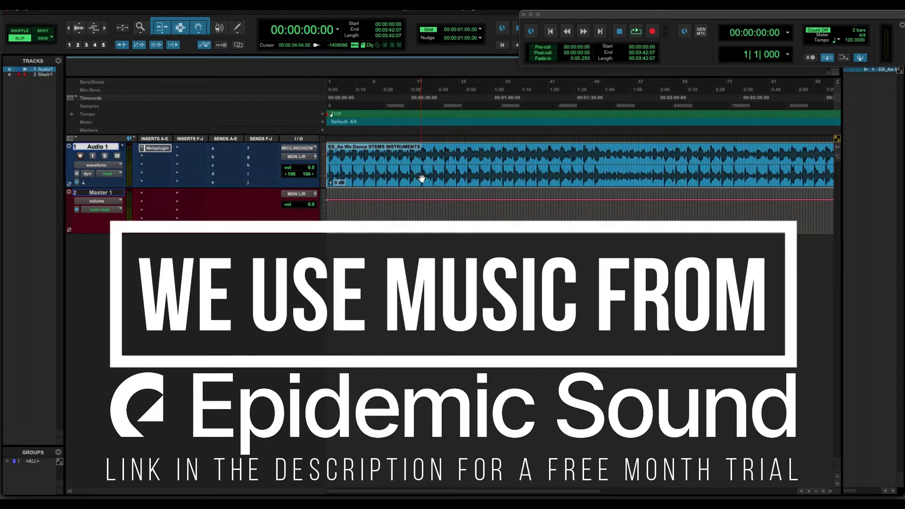
pyautogui.click(109, 193)
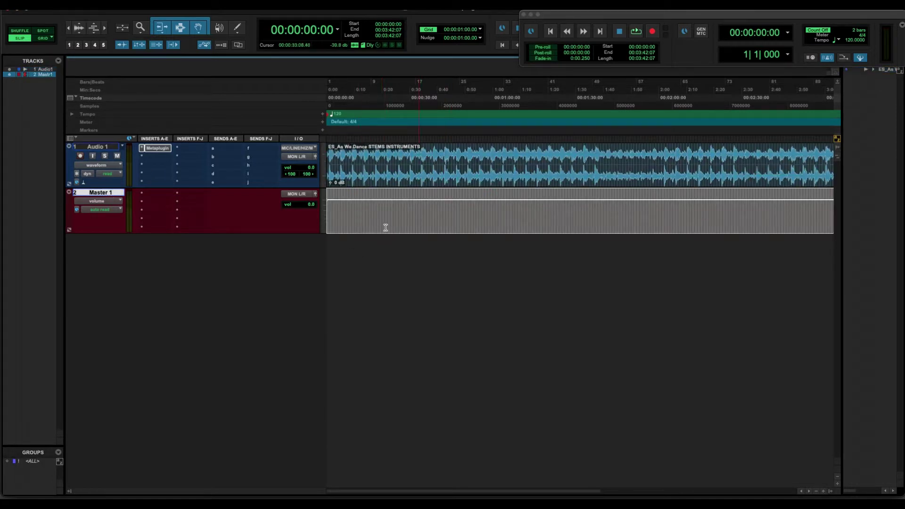
# Open the Metaplugin insert on Audio 1 and switch its bypass on and off again
pyautogui.click(157, 148)
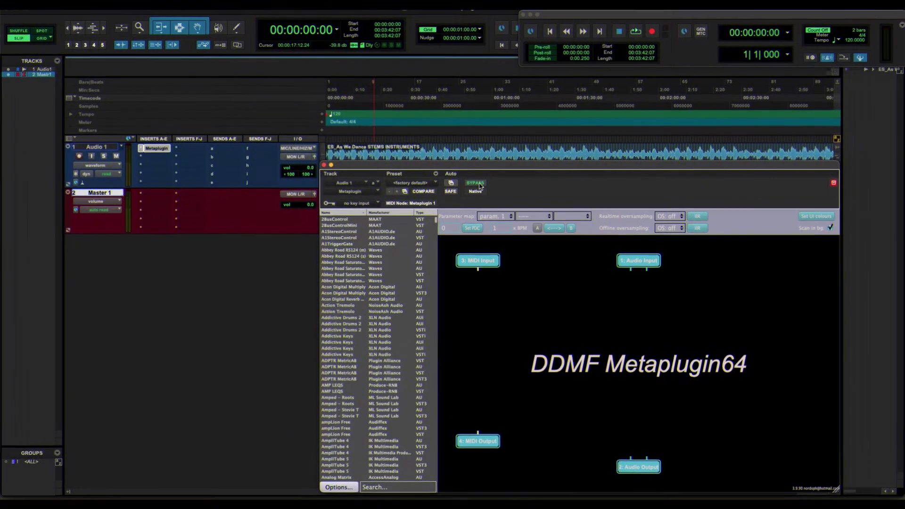
pyautogui.click(479, 184)
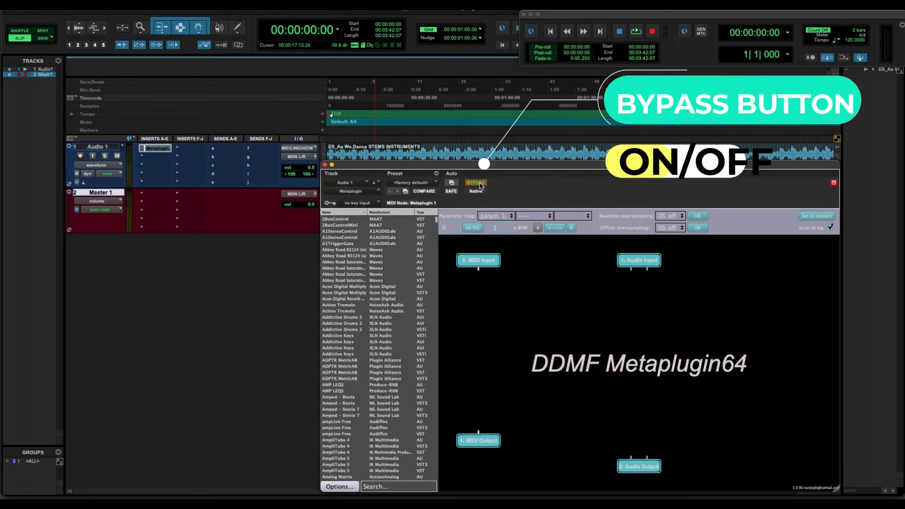
pyautogui.click(479, 184)
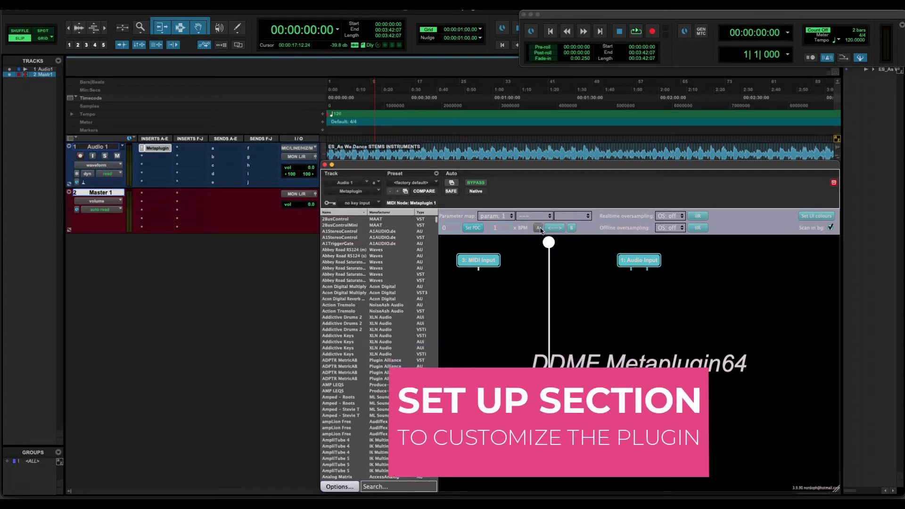
# Examine the choices offered in the three parameter map lists without changing any selection
pyautogui.click(513, 218)
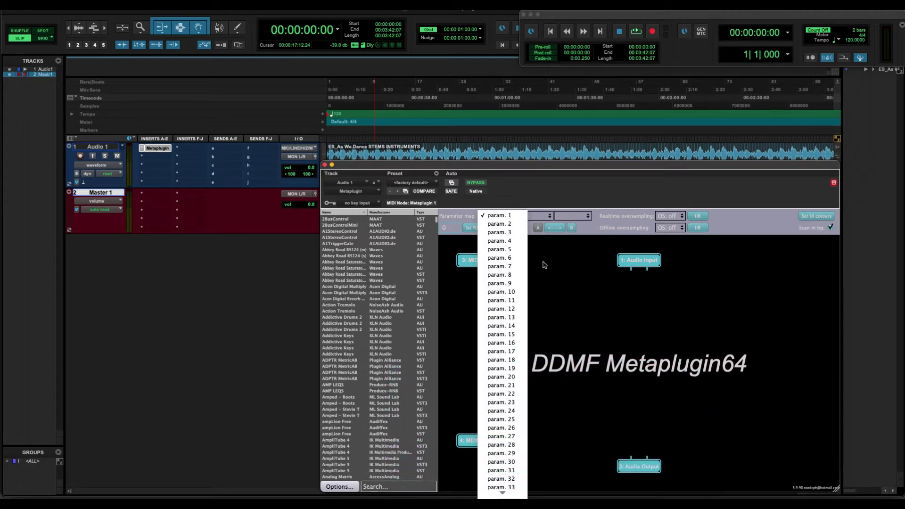
pyautogui.click(571, 266)
pyautogui.click(549, 216)
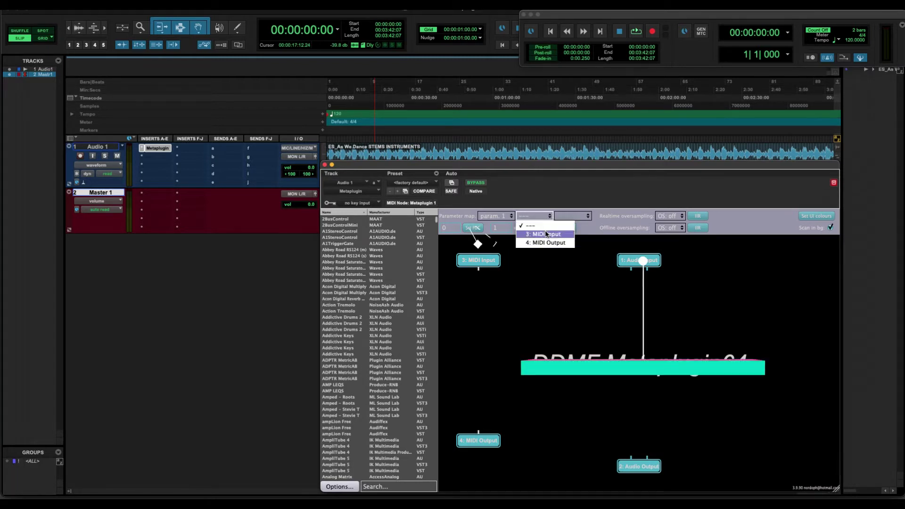
pyautogui.click(529, 304)
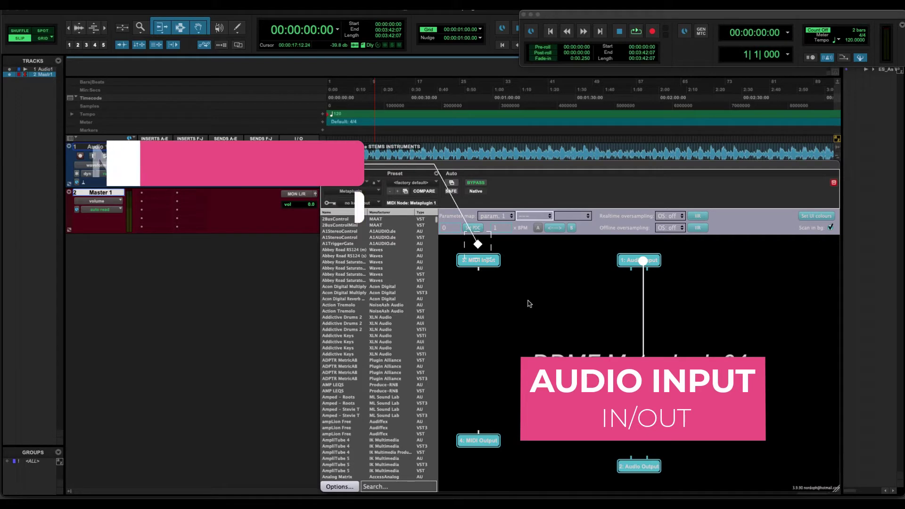
pyautogui.click(588, 217)
pyautogui.click(573, 279)
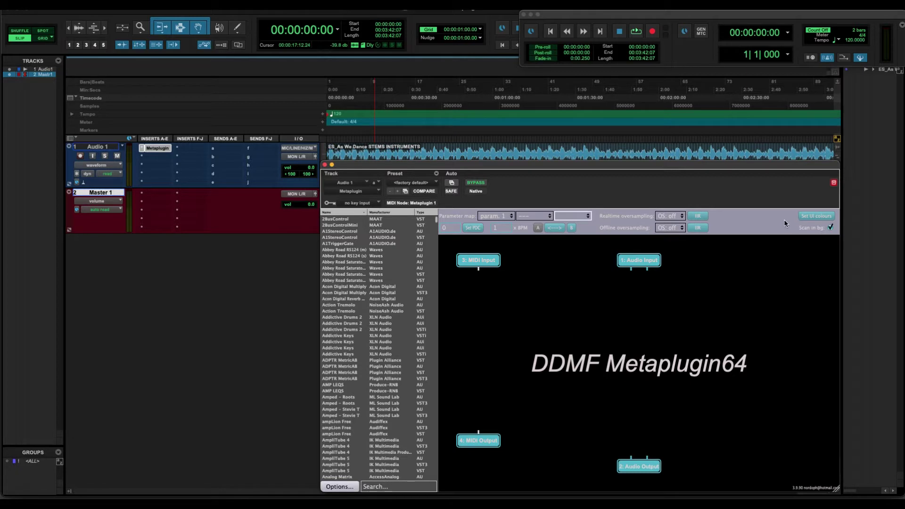
# Customize the Metaplugin UI colours, setting the node boxes to teal FF3893A6 and the menu bar to grey-green FF9FB2B3
pyautogui.click(814, 216)
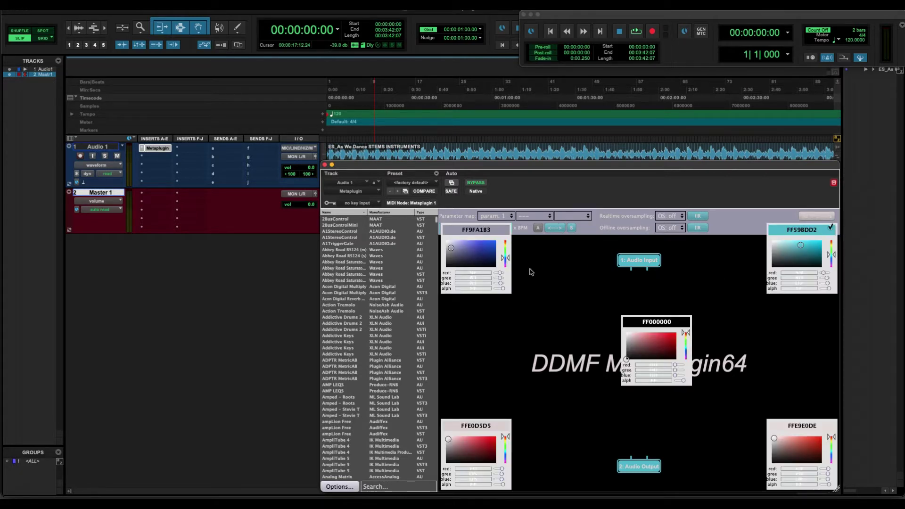
pyautogui.click(781, 264)
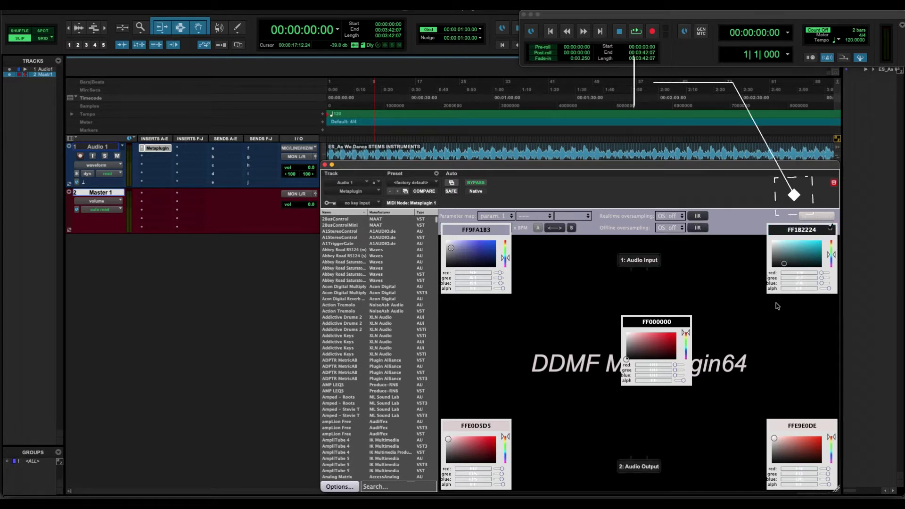
pyautogui.click(707, 288)
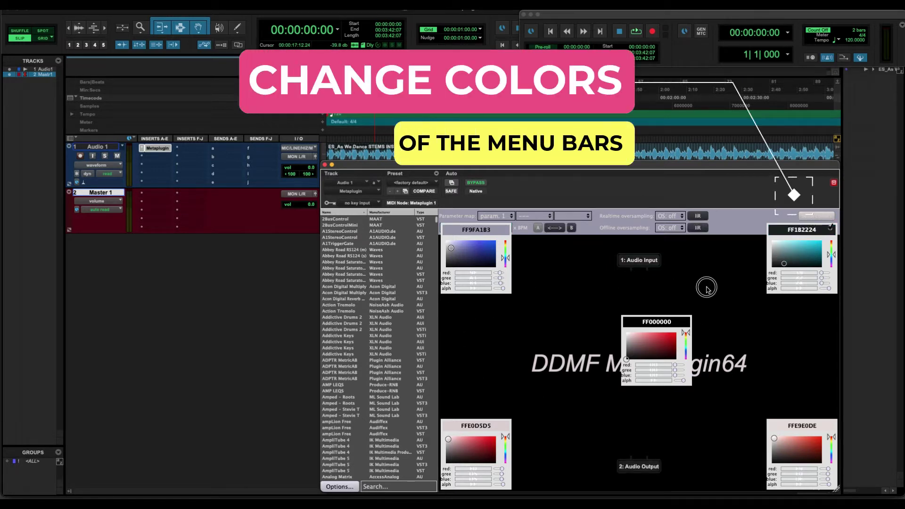
pyautogui.click(805, 249)
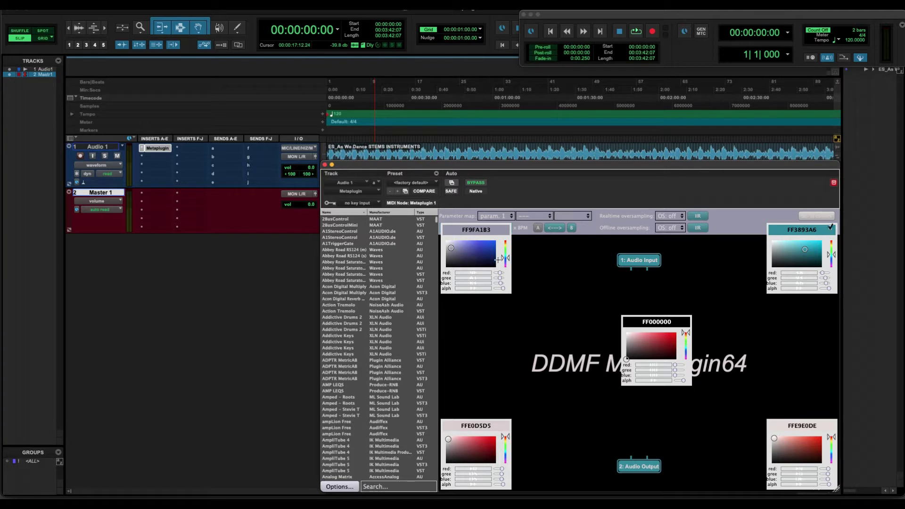
pyautogui.moveTo(508, 261); pyautogui.dragTo(514, 257)
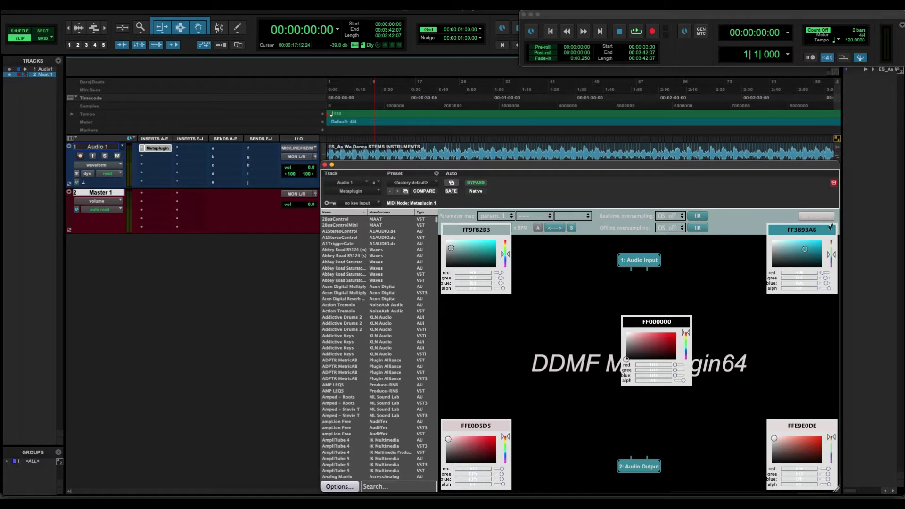
pyautogui.click(831, 228)
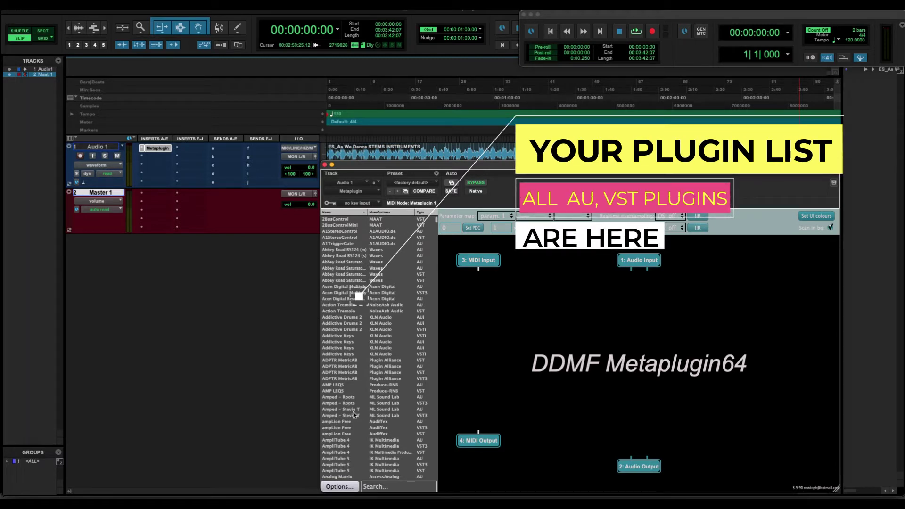
# Browse the plugin list and select the VST3 version of AmpliTube 4
pyautogui.scroll(-6, 343, 303)
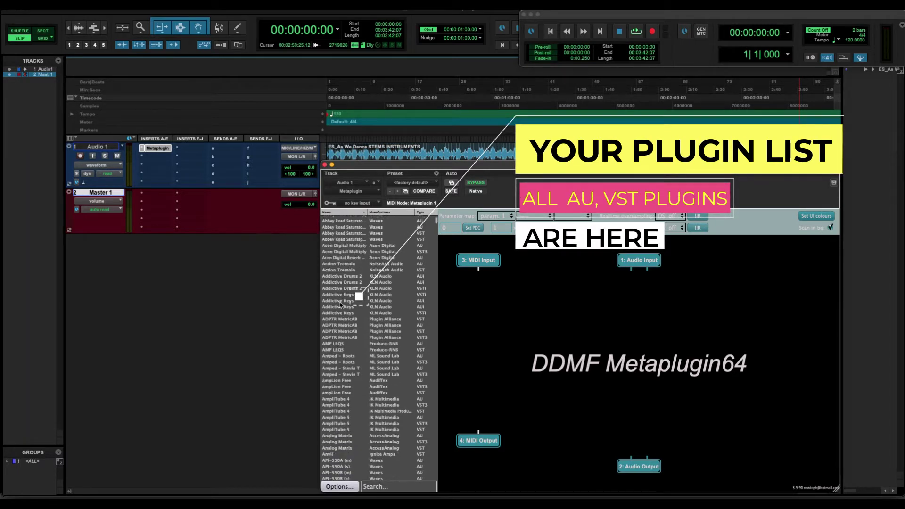
pyautogui.scroll(-3, 340, 304)
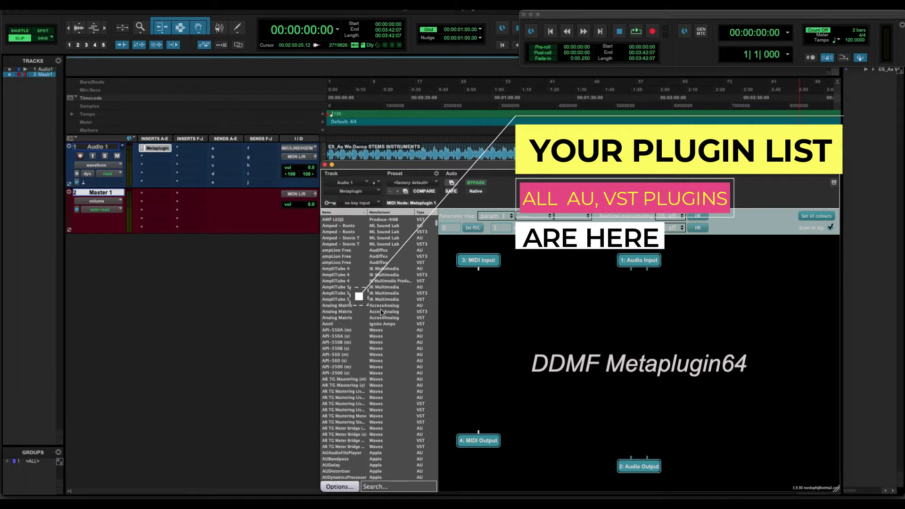
pyautogui.click(422, 275)
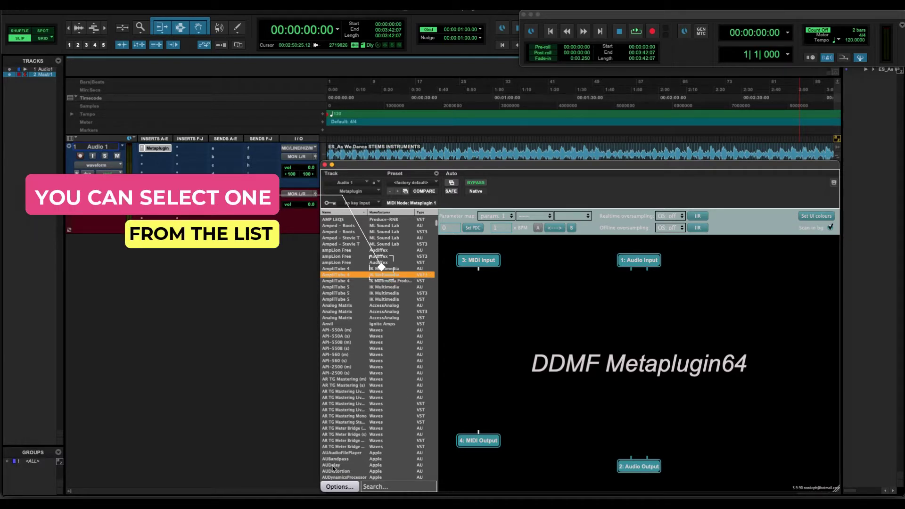
pyautogui.scroll(3, 371, 386)
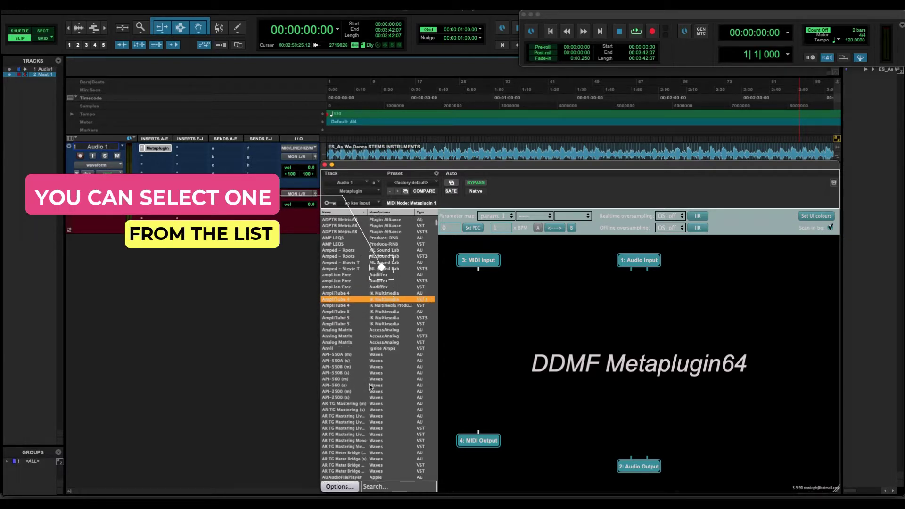
# Filter the plugin list with the search text "lif"
pyautogui.click(386, 486)
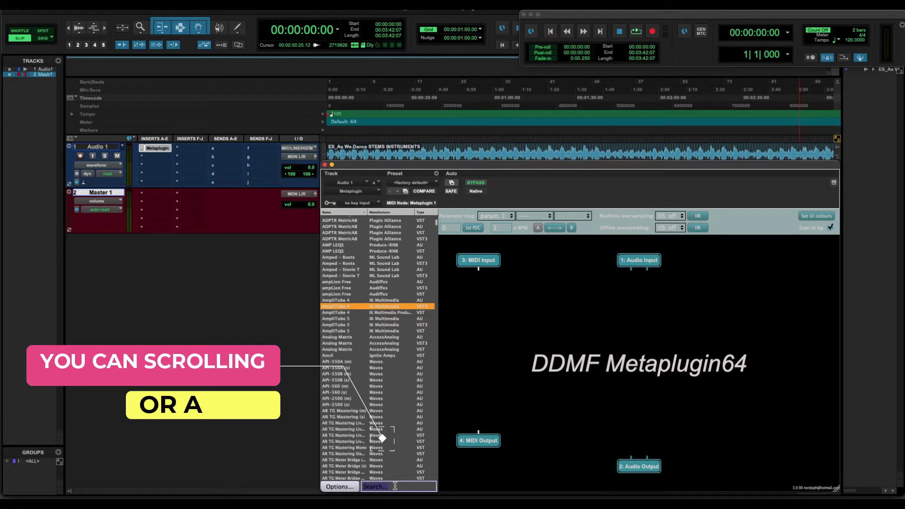
pyautogui.press('BackSpace')
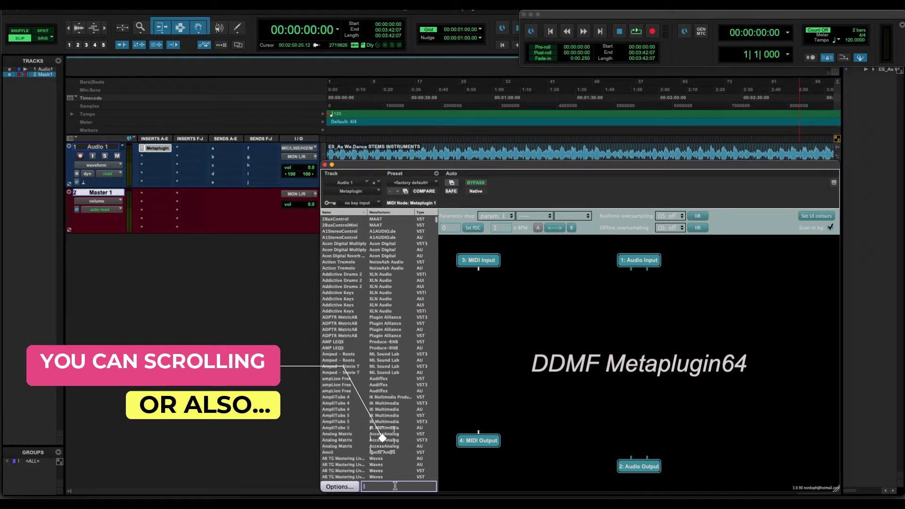
pyautogui.write('li')
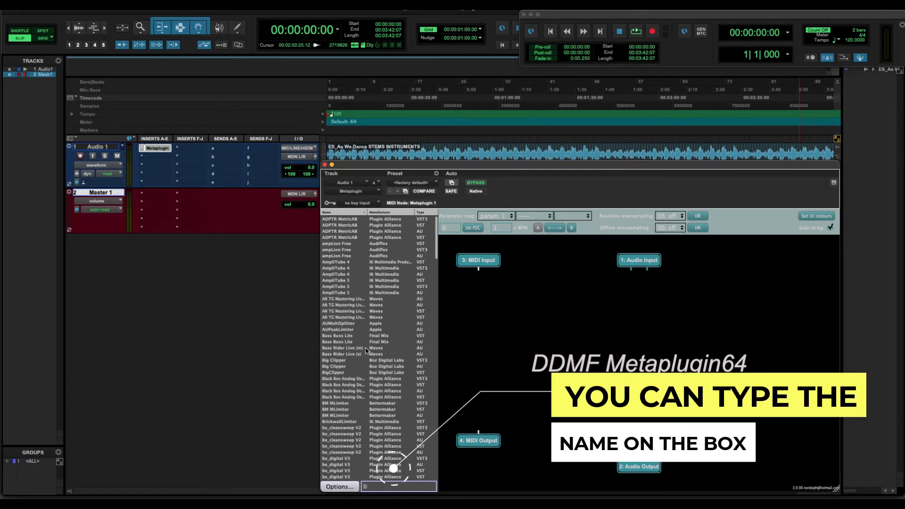
pyautogui.write('f')
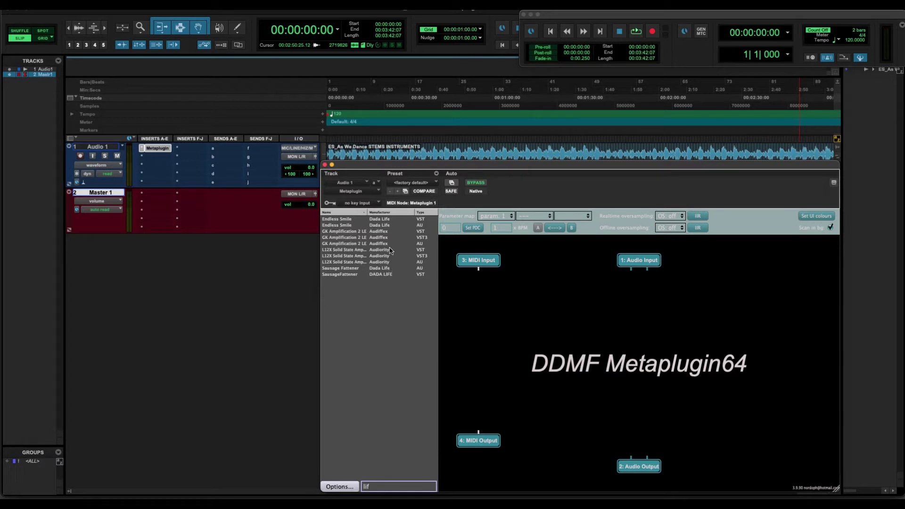
# Add the VST version of L12X Solid State Amplifier between Audio Input and Audio Output, and view its interface
pyautogui.click(334, 250)
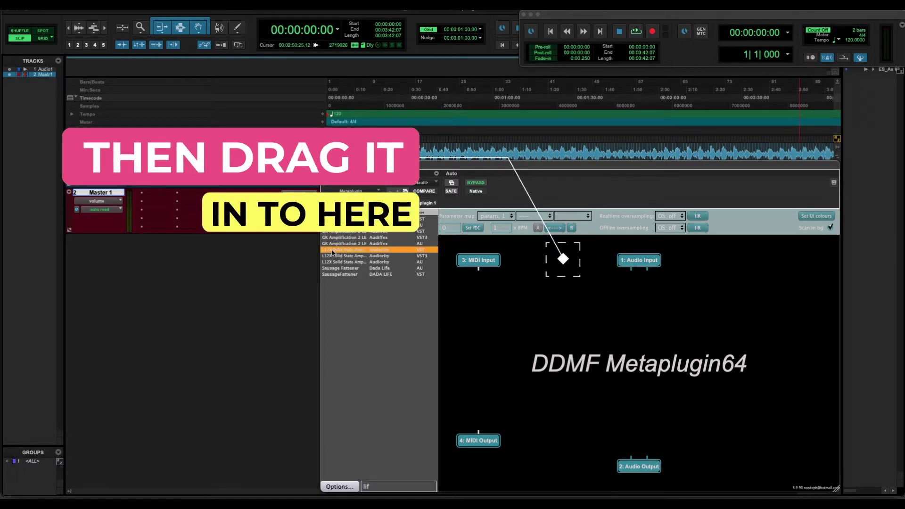
pyautogui.moveTo(332, 252); pyautogui.dragTo(636, 340)
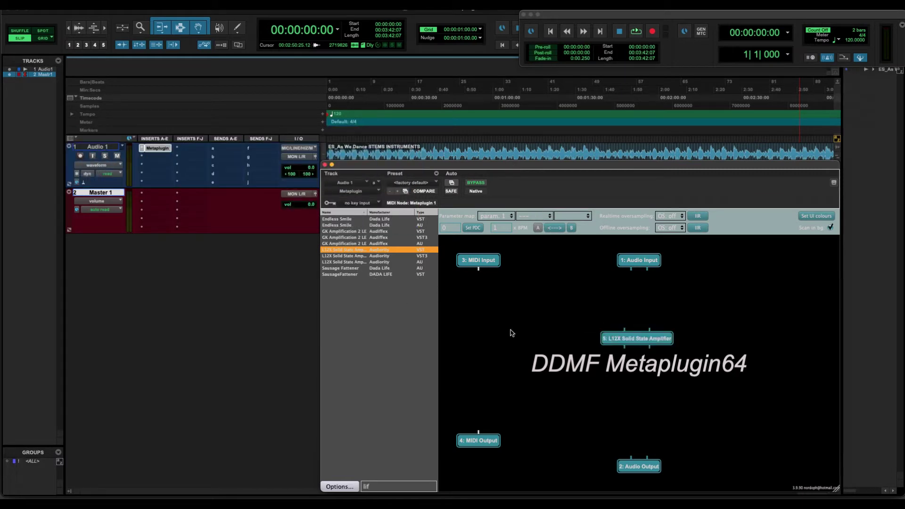
pyautogui.doubleClick(658, 341)
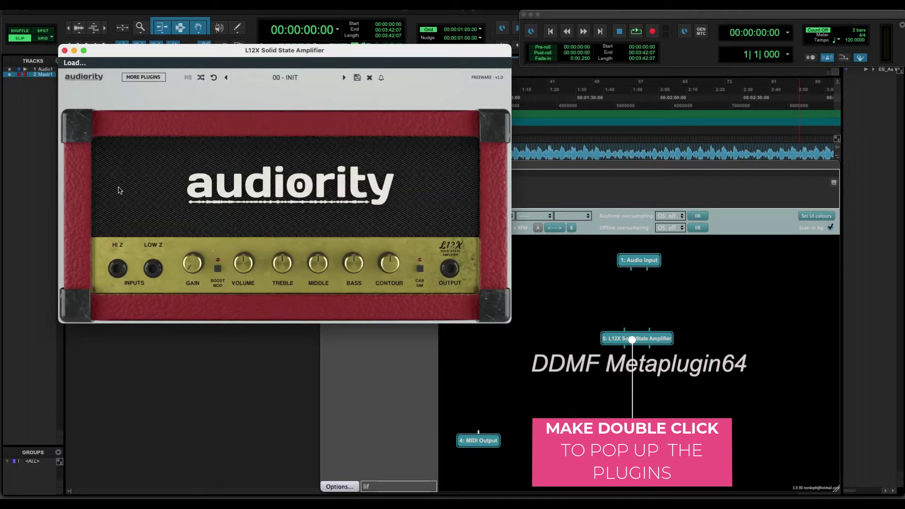
pyautogui.click(63, 50)
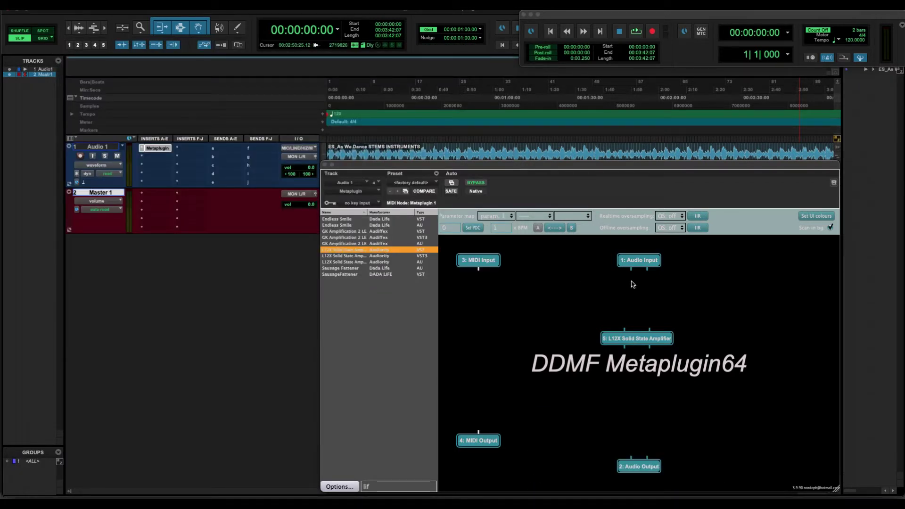
# Cable both Audio Input channels through L12X Solid State Amplifier to Audio Output, and pull the first-channel cables away from their connections
pyautogui.moveTo(631, 269); pyautogui.dragTo(626, 331)
pyautogui.moveTo(648, 272); pyautogui.dragTo(631, 456)
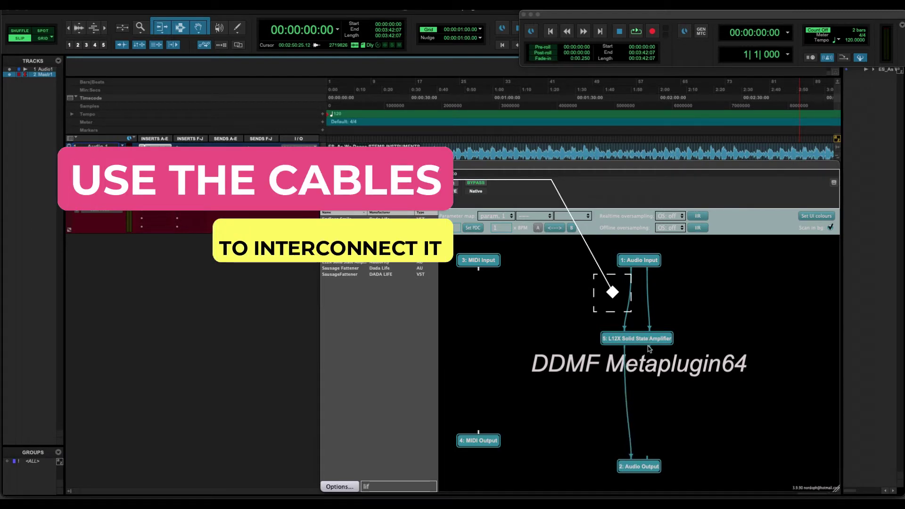
pyautogui.moveTo(649, 349); pyautogui.dragTo(651, 456)
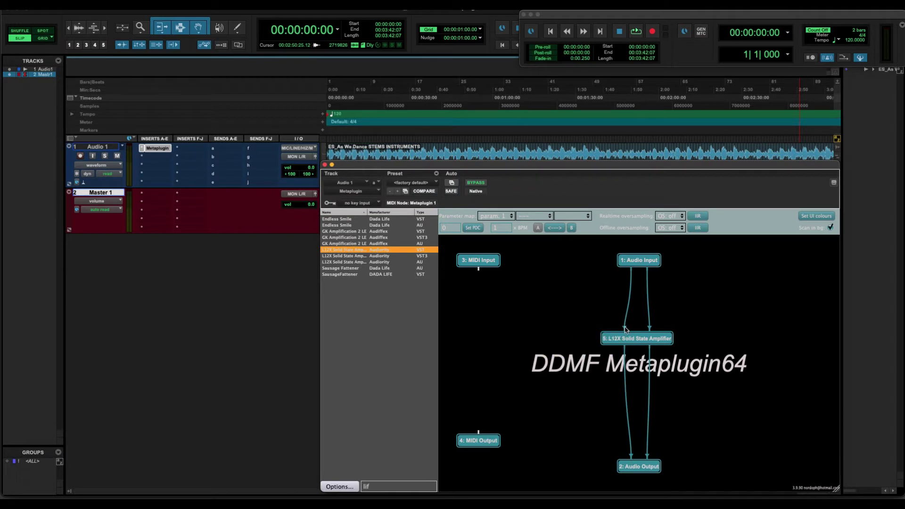
pyautogui.moveTo(625, 329); pyautogui.dragTo(653, 292)
pyautogui.moveTo(627, 454); pyautogui.dragTo(662, 434)
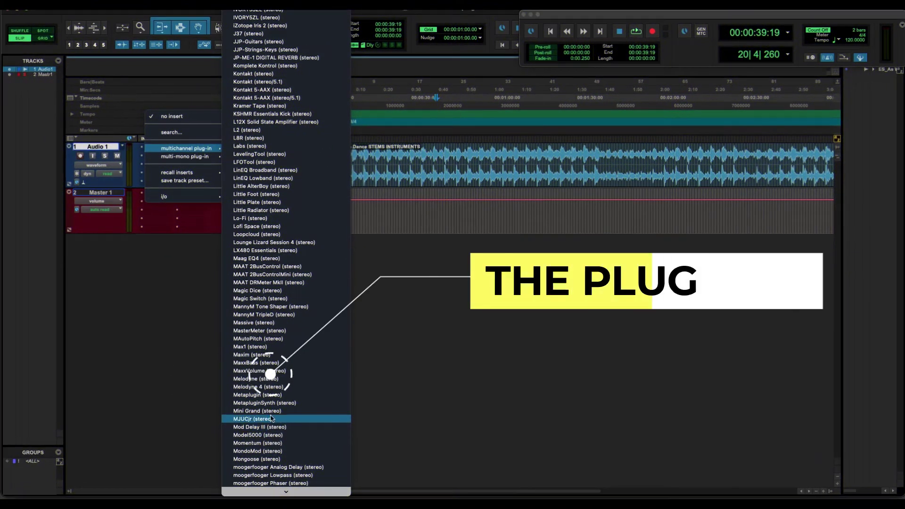
# Insert the stereo multichannel MetapluginSynth on Audio 1 and add the ComboV VSTi instrument to its canvas
pyautogui.click(276, 403)
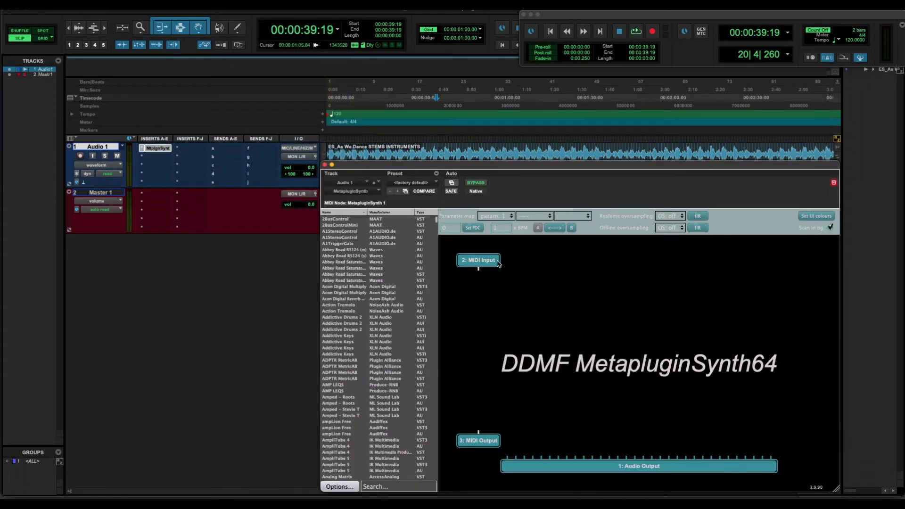
pyautogui.scroll(-20, 337, 335)
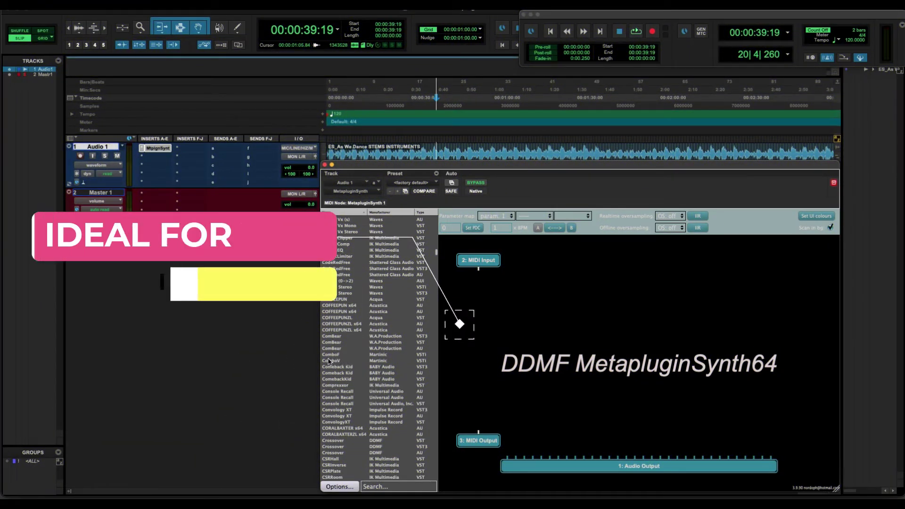
pyautogui.click(326, 364)
pyautogui.moveTo(330, 362); pyautogui.dragTo(495, 363)
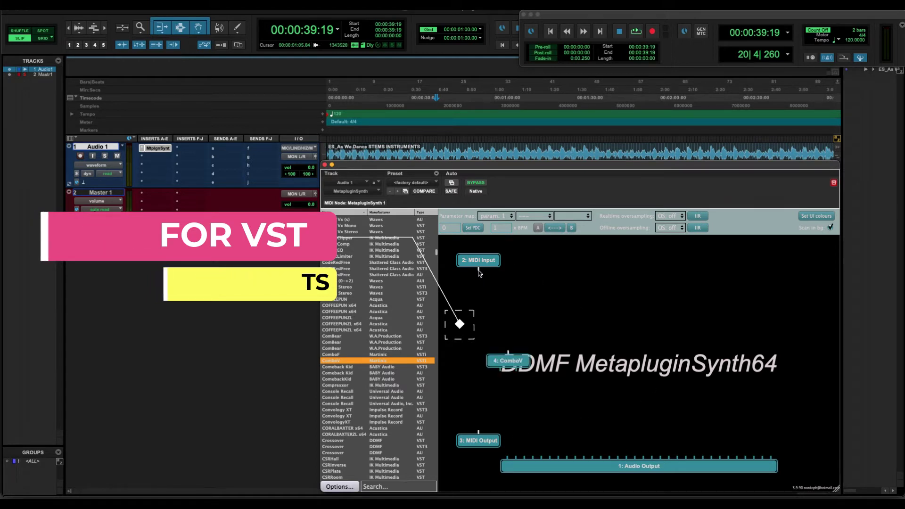
# Connect MIDI Input to ComboV, cable its two outputs to Audio Output, and open the instrument's interface
pyautogui.moveTo(478, 271); pyautogui.dragTo(507, 456)
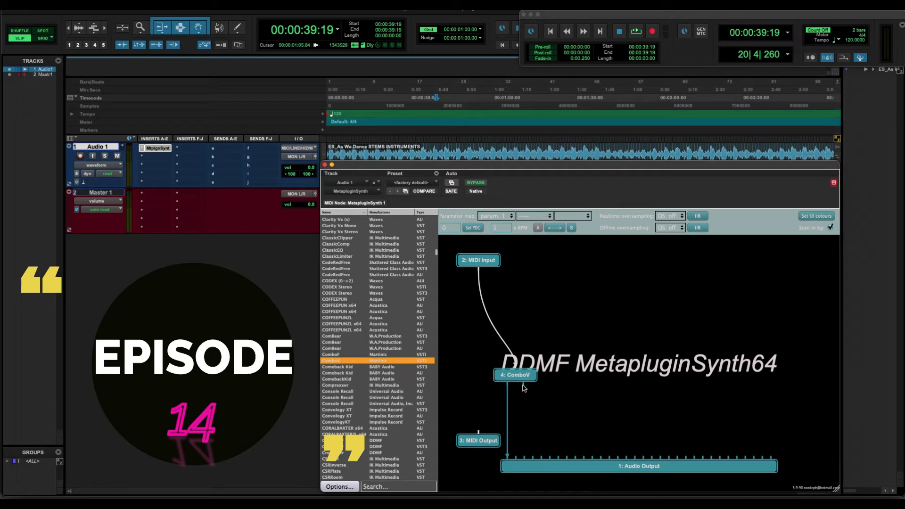
pyautogui.moveTo(523, 382); pyautogui.dragTo(533, 457)
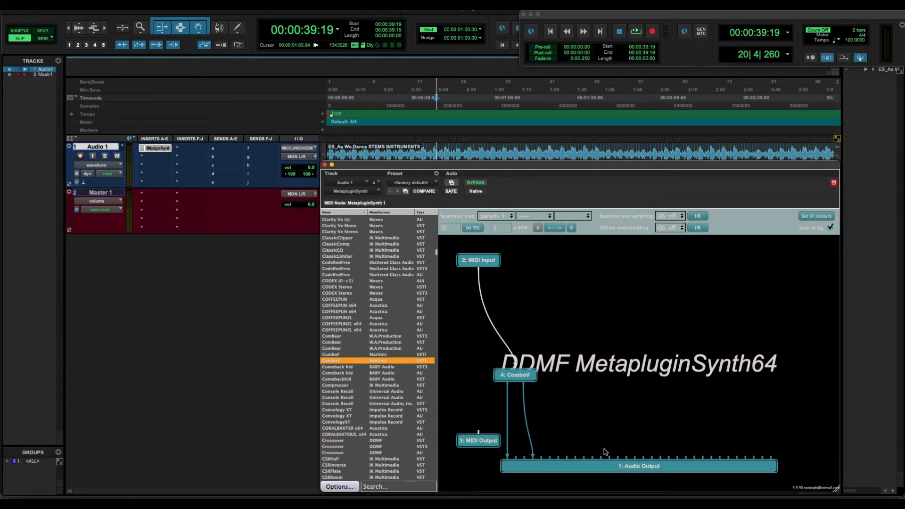
pyautogui.doubleClick(519, 375)
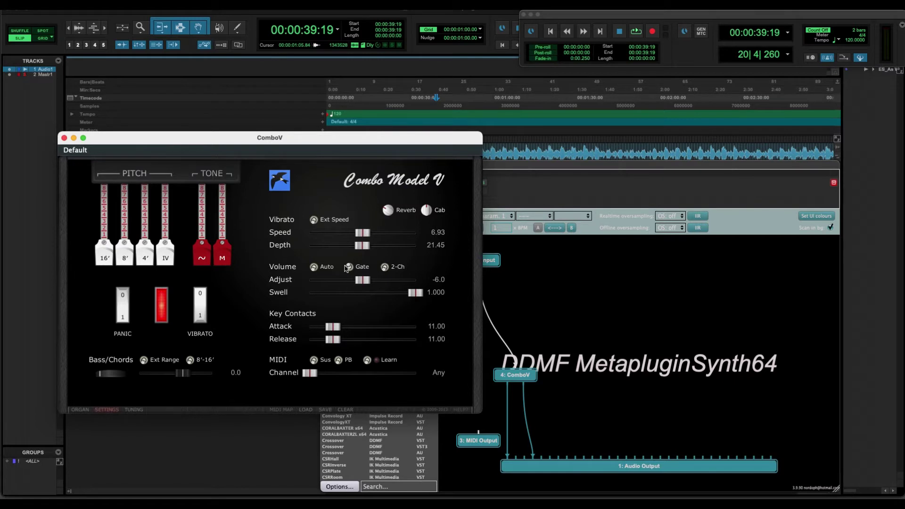
# Pull ComboV's second output cable away from its Audio Output connection
pyautogui.moveTo(533, 446)
pyautogui.click(536, 457)
pyautogui.moveTo(536, 457); pyautogui.dragTo(541, 424)
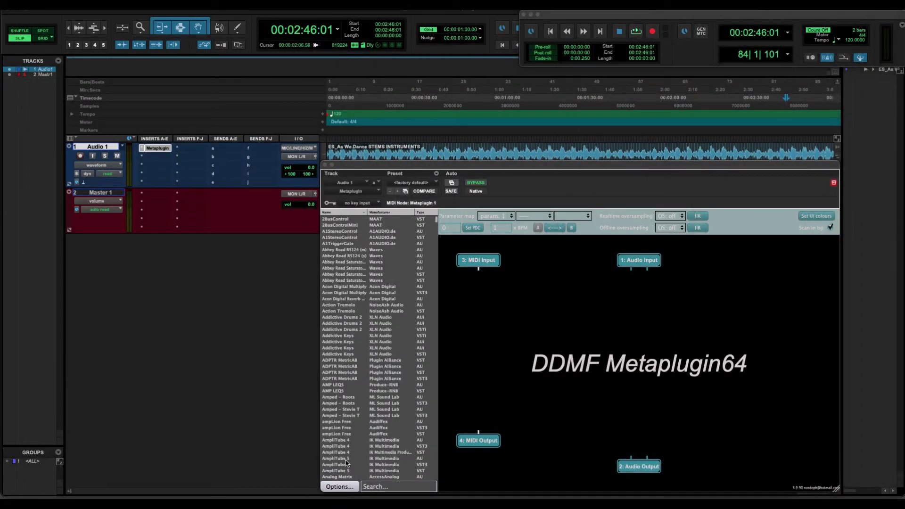
# Scan for new or updated AudioUnit plug-ins in Metaplugin
pyautogui.click(337, 487)
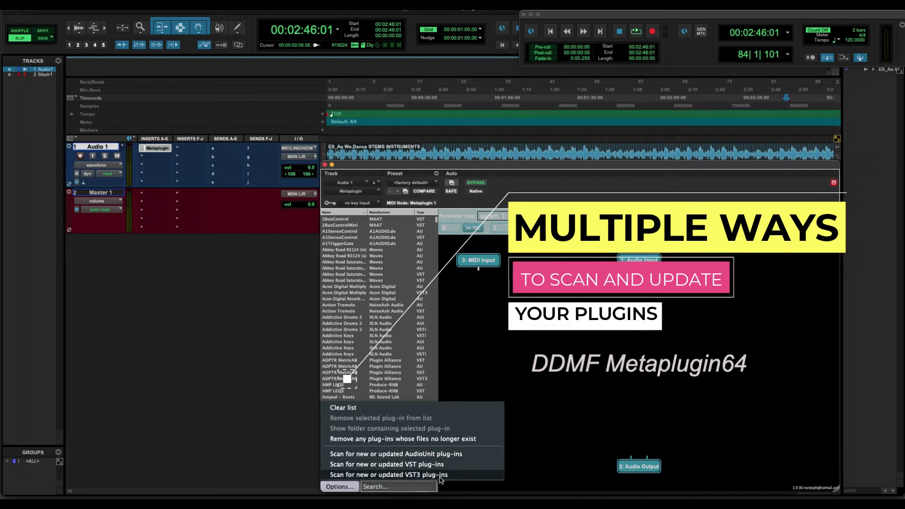
pyautogui.click(373, 454)
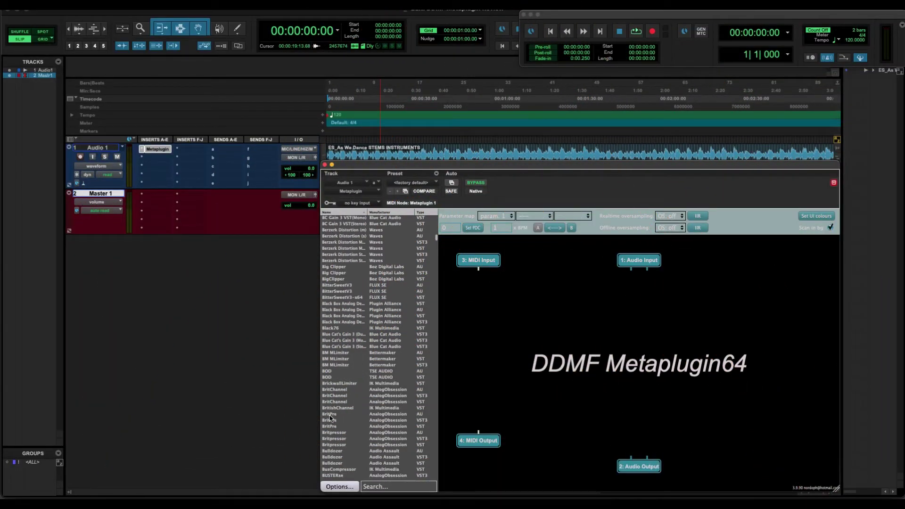
# Add the AU version of BritPre below Audio Input, open its interface, and move that window clear of the Metaplugin window
pyautogui.moveTo(330, 417); pyautogui.dragTo(638, 290)
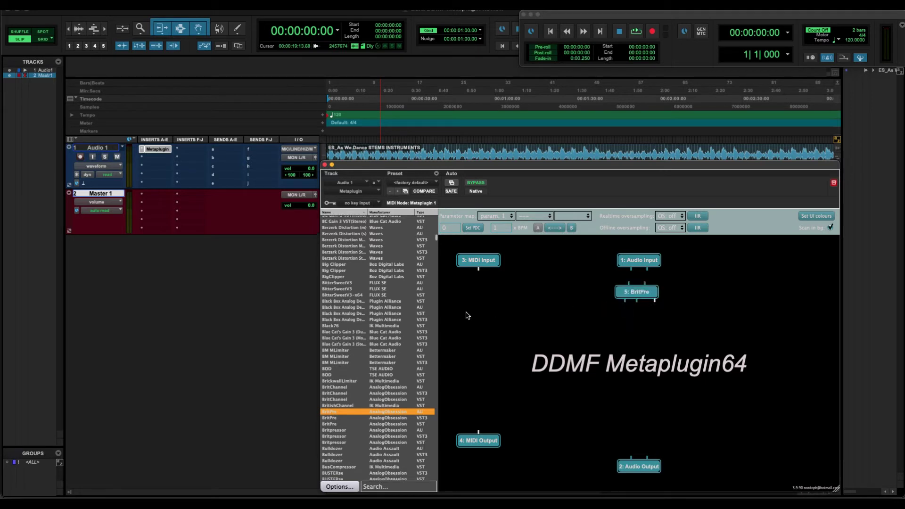
pyautogui.doubleClick(637, 292)
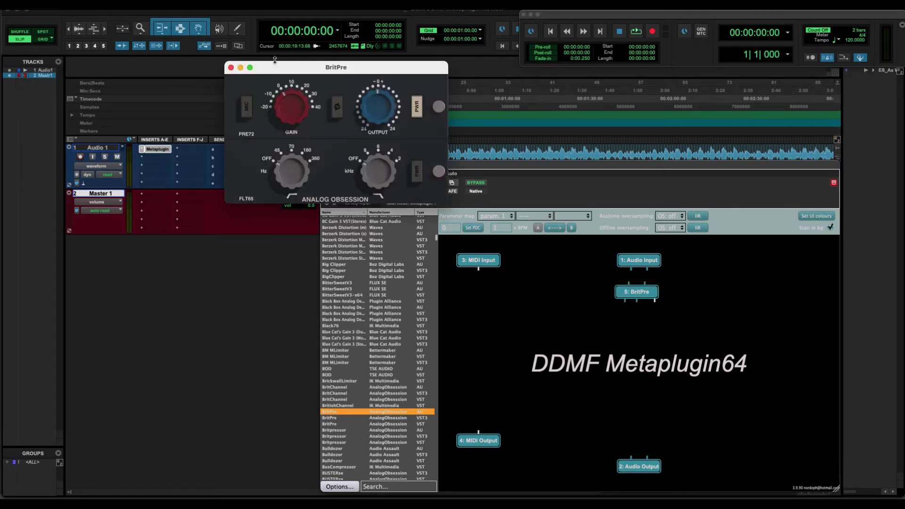
pyautogui.moveTo(274, 60); pyautogui.dragTo(113, 57)
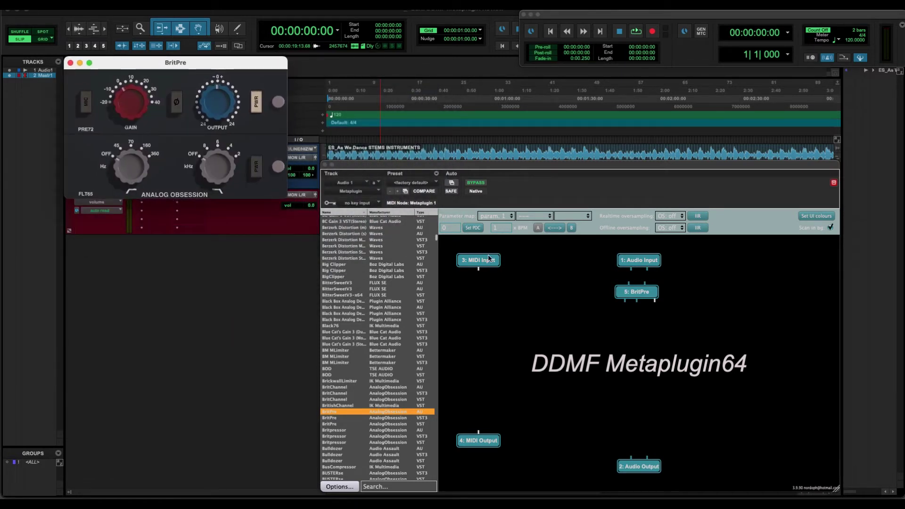
# Add EC300 and the AU version of Endless Smile to the canvas, stacked below BritPre
pyautogui.scroll(-5, 361, 374)
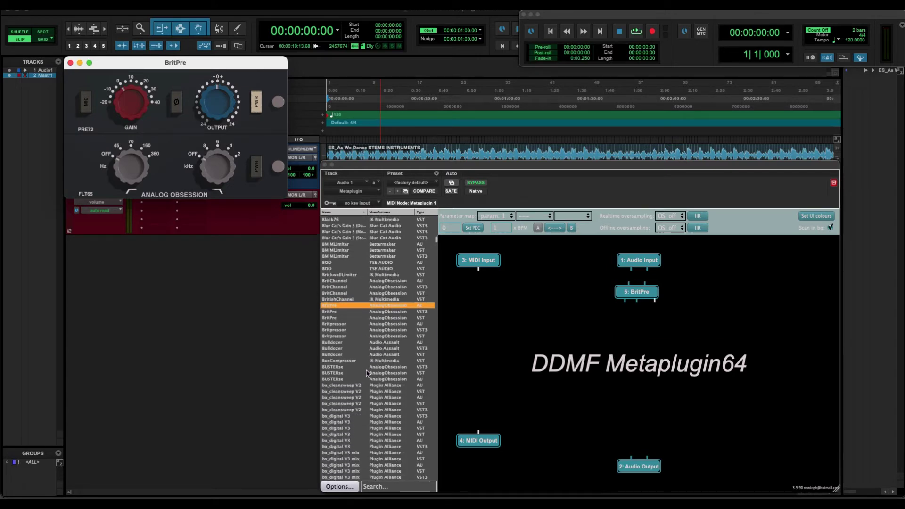
pyautogui.scroll(1, 365, 365)
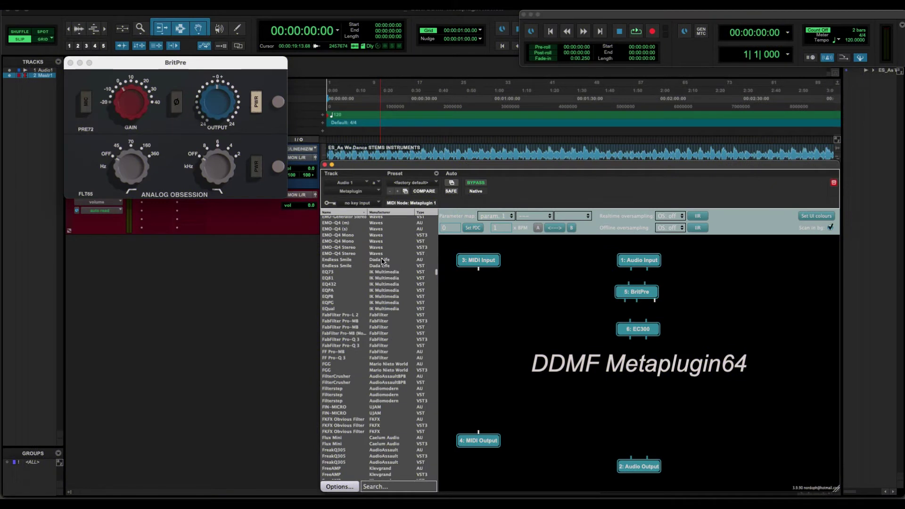
pyautogui.click(382, 260)
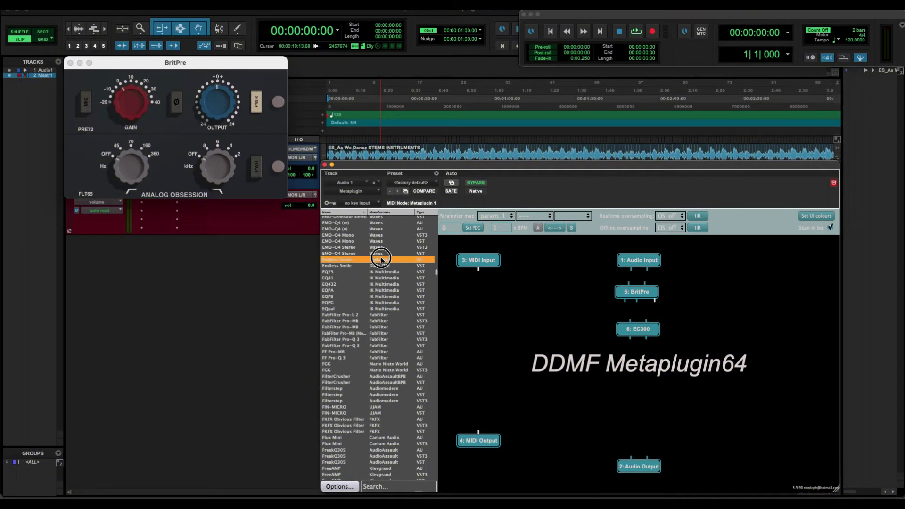
pyautogui.moveTo(382, 260); pyautogui.dragTo(633, 366)
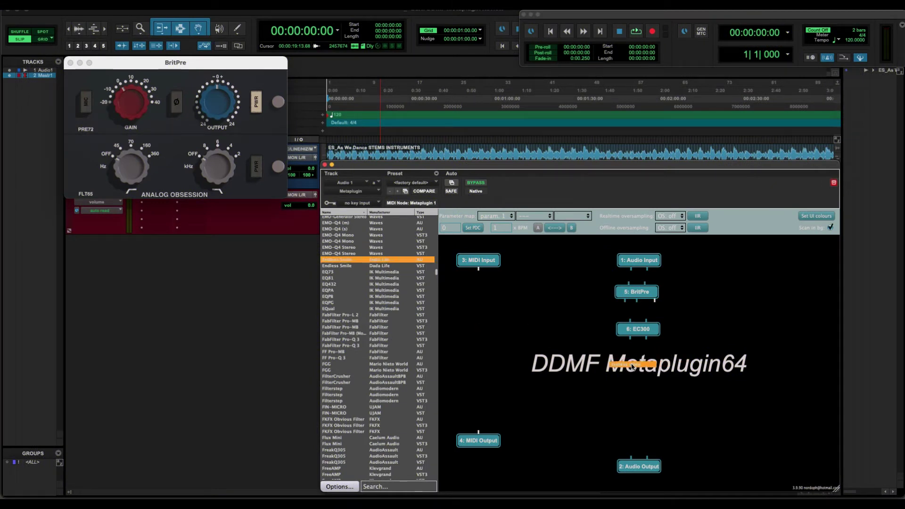
pyautogui.moveTo(491, 331); pyautogui.dragTo(493, 331)
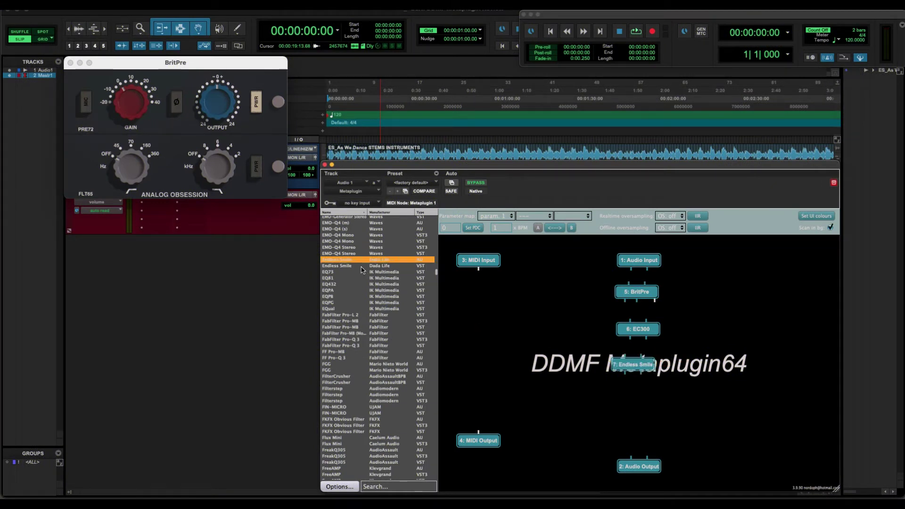
# Open the EC300 and Endless Smile interfaces and arrange them beside the BritPre window, keeping the node canvas in view
pyautogui.doubleClick(629, 293)
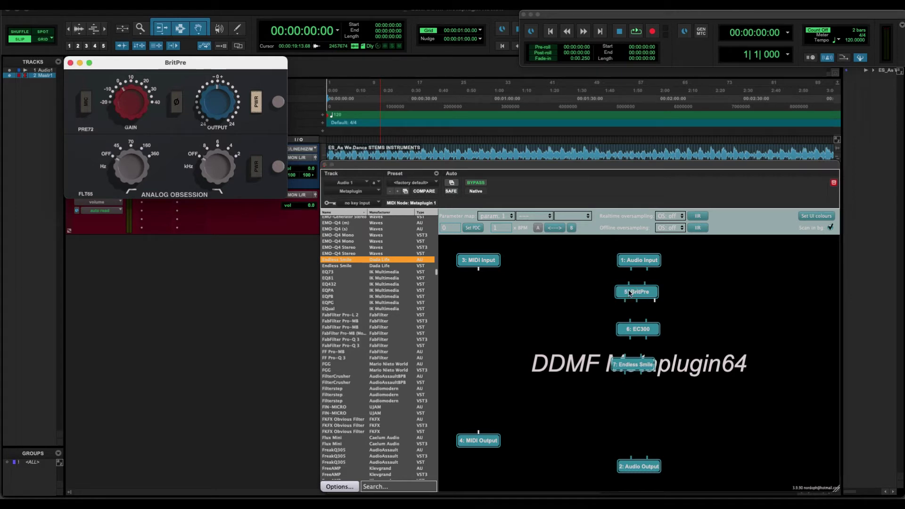
pyautogui.click(643, 331)
pyautogui.doubleClick(641, 329)
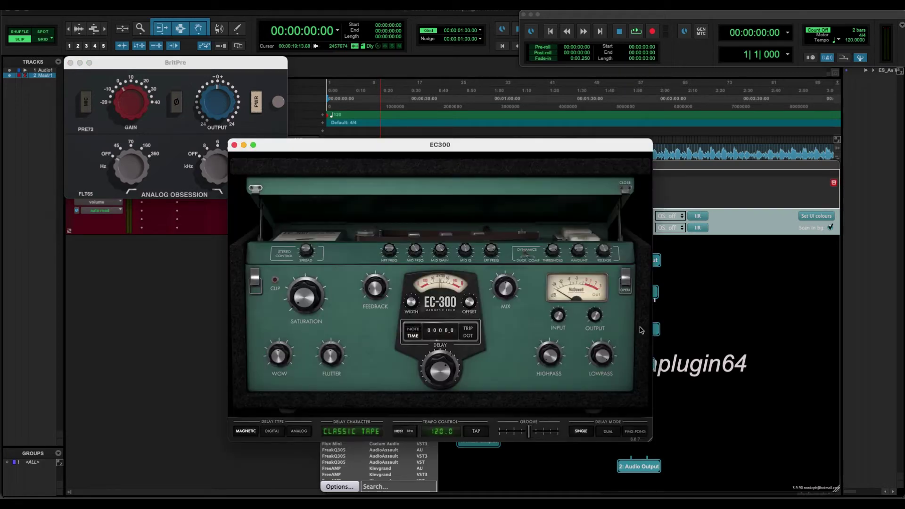
pyautogui.moveTo(355, 145); pyautogui.dragTo(108, 236)
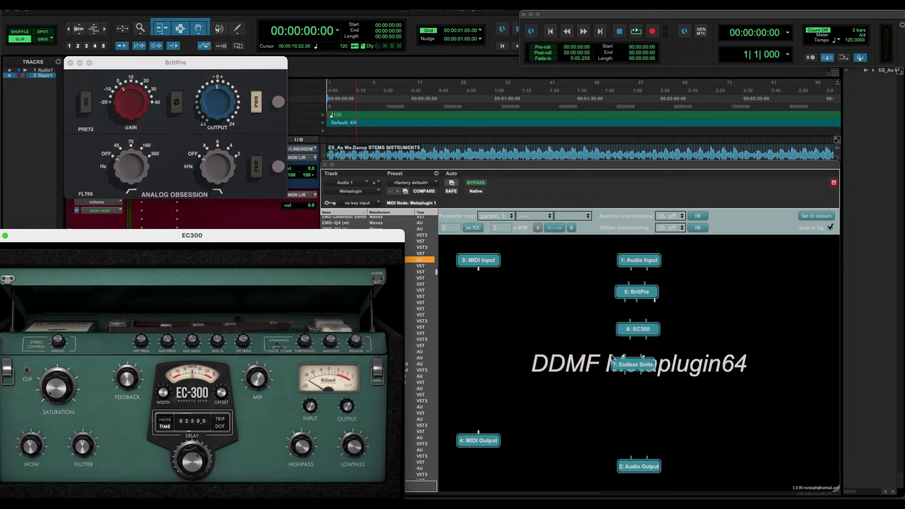
pyautogui.doubleClick(637, 366)
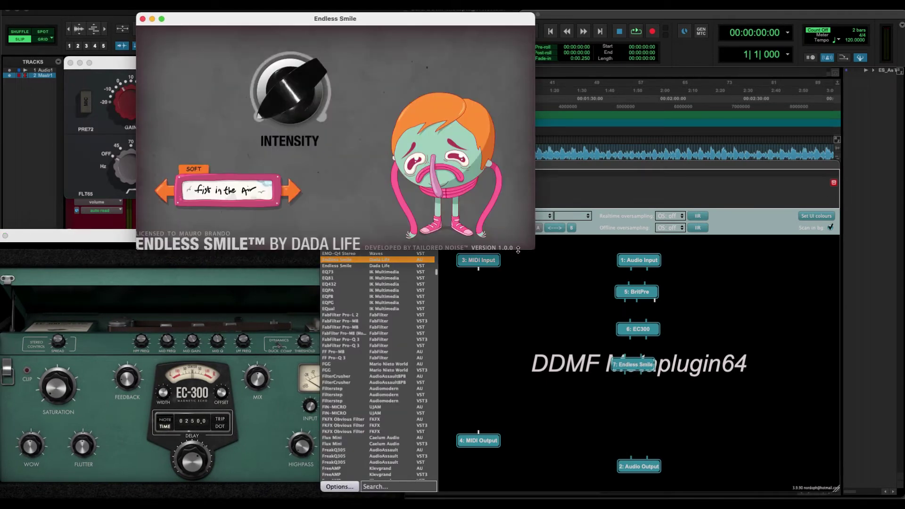
pyautogui.moveTo(390, 14); pyautogui.dragTo(561, 3)
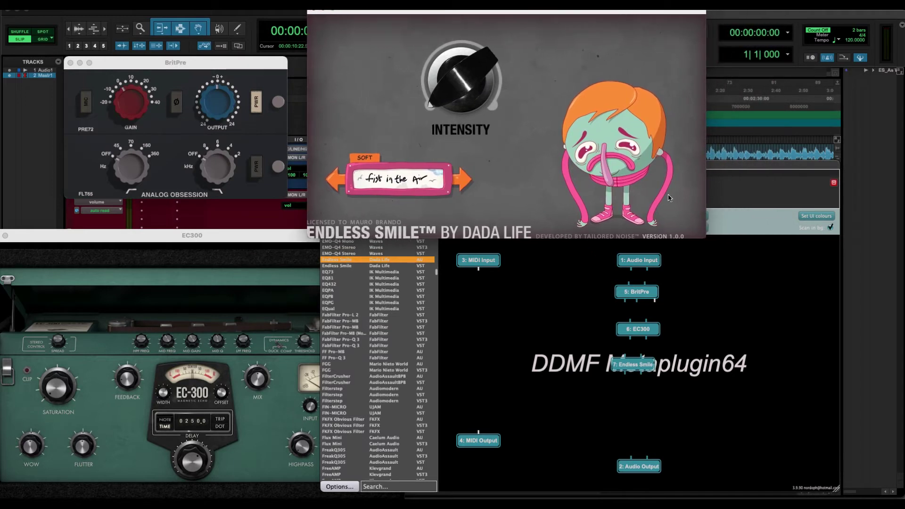
# Bring the Metaplugin window to the front and browse its plugin list from Endless Smile down to the entries starting with P
pyautogui.click(737, 169)
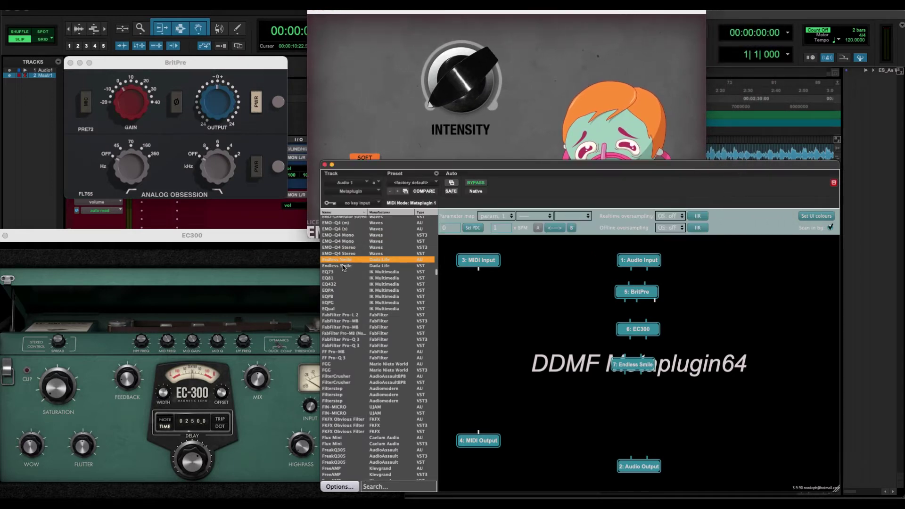
pyautogui.scroll(-10, 348, 326)
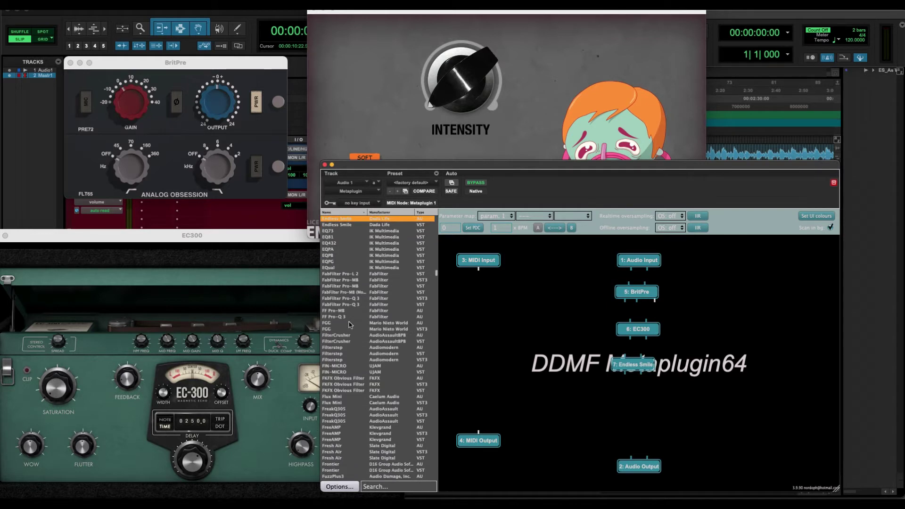
pyautogui.scroll(-9, 349, 325)
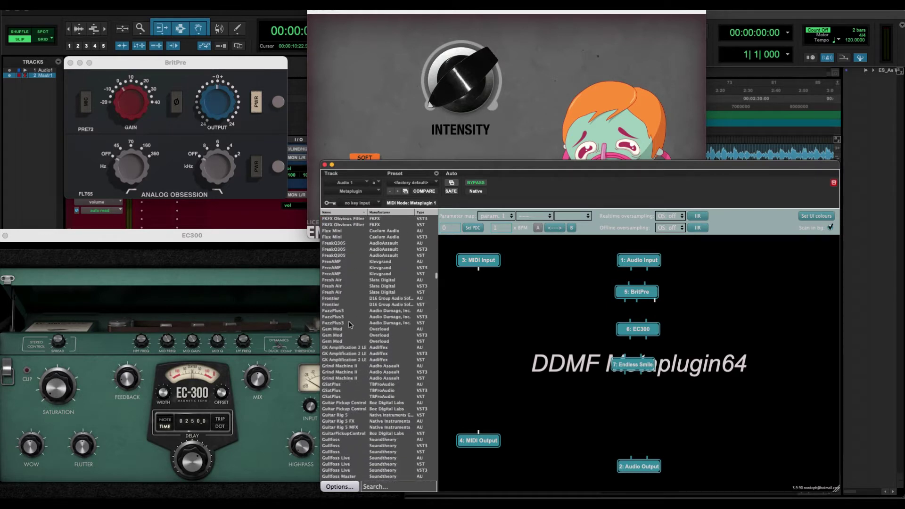
pyautogui.scroll(-18, 350, 325)
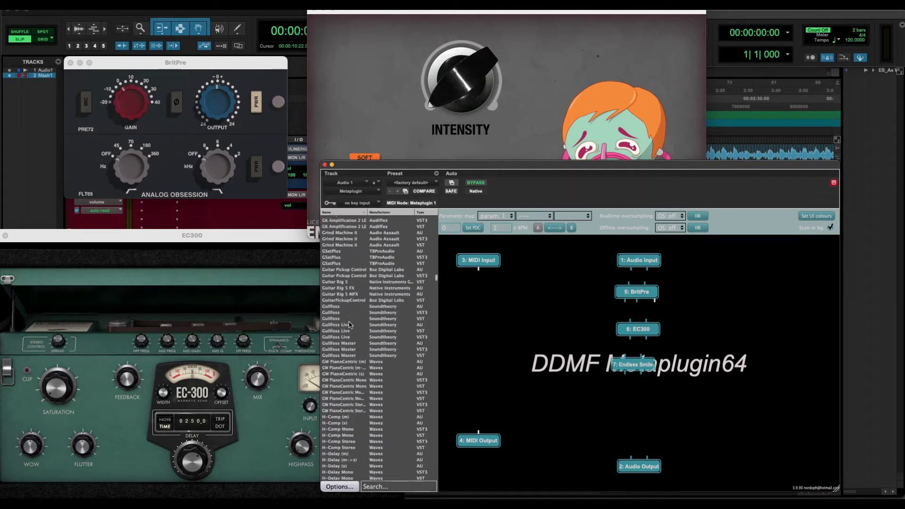
pyautogui.scroll(-3, 350, 324)
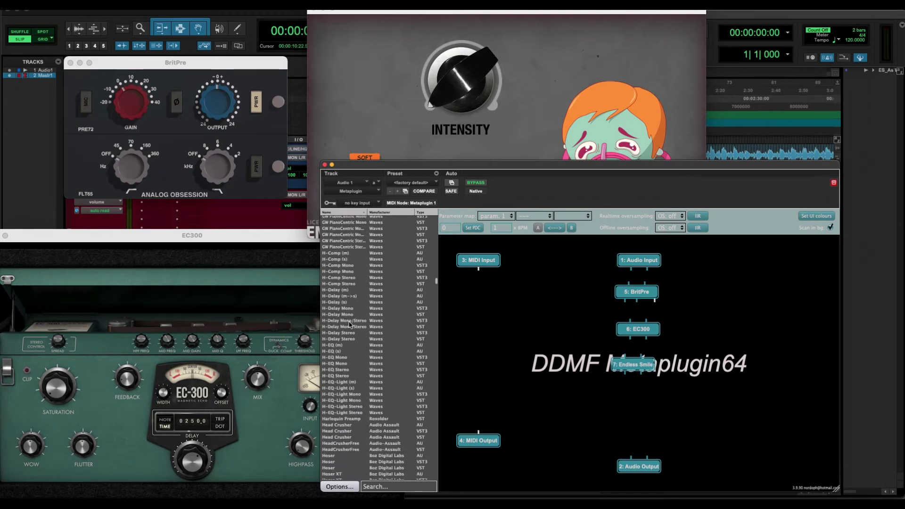
pyautogui.scroll(-10, 349, 324)
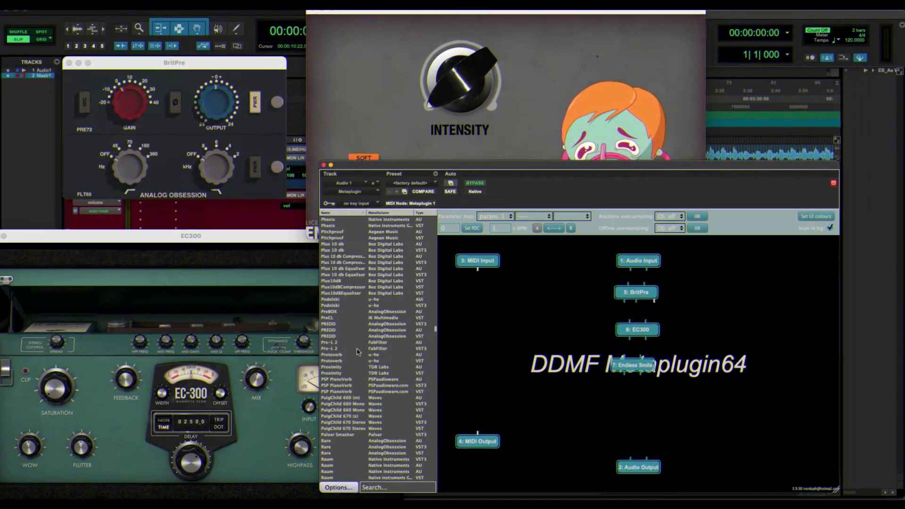
# Add the AU version of Rare to the canvas below Endless Smile and open its interface
pyautogui.scroll(-6, 357, 351)
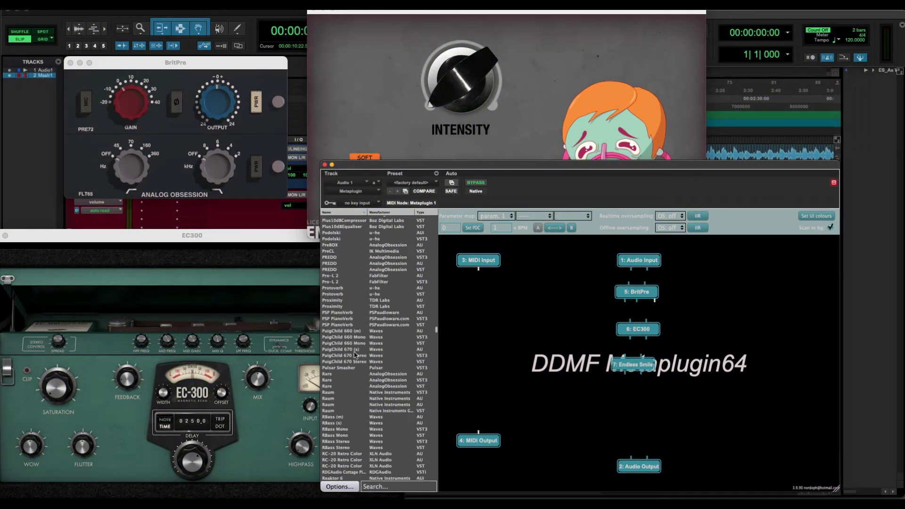
pyautogui.moveTo(330, 377); pyautogui.dragTo(637, 397)
pyautogui.moveTo(656, 434); pyautogui.dragTo(657, 435)
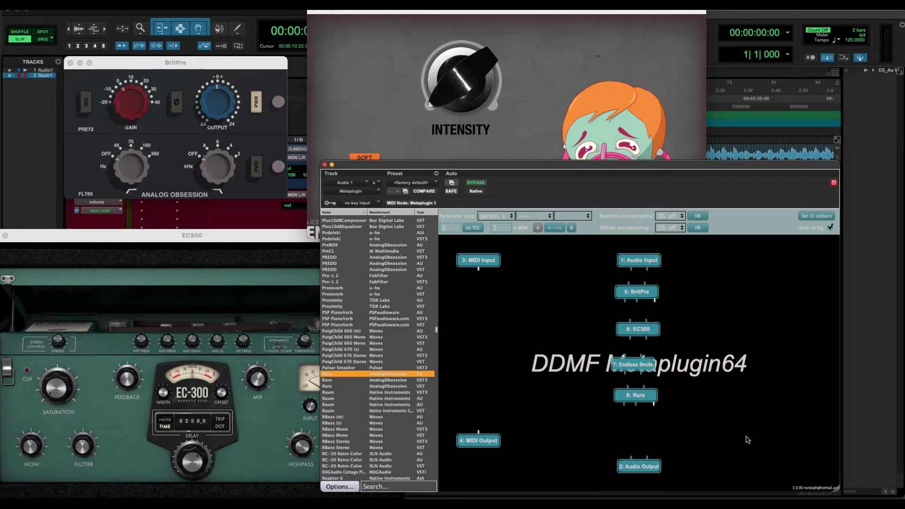
pyautogui.doubleClick(641, 398)
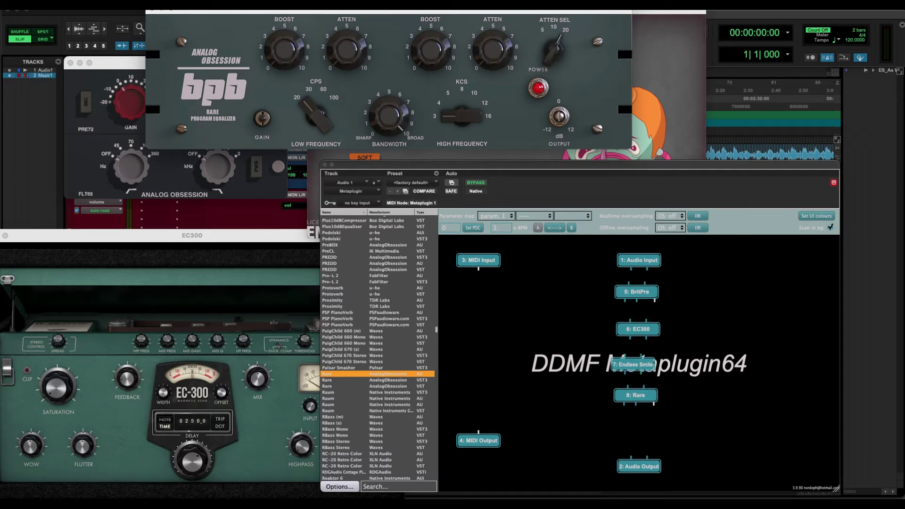
# Cable both channels from Audio Input through BritPre, EC300, Endless Smile and Rare to Audio Output, and start playback from the beginning
pyautogui.moveTo(633, 270); pyautogui.dragTo(631, 458)
pyautogui.moveTo(637, 407); pyautogui.dragTo(646, 461)
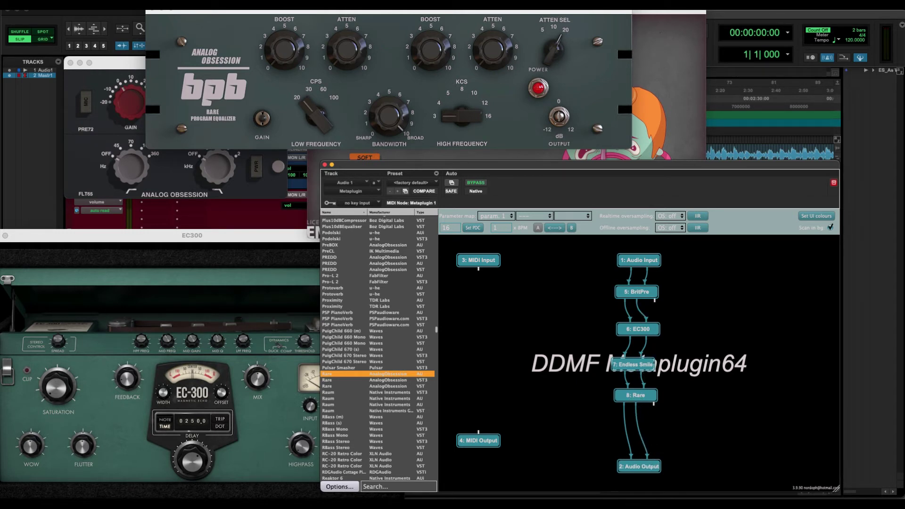
pyautogui.press('super+KP_1')
pyautogui.click(636, 31)
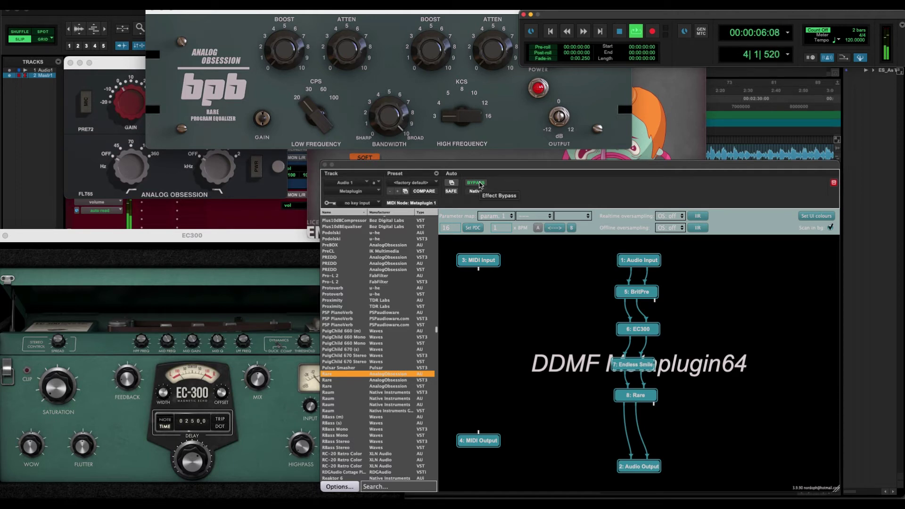
pyautogui.click(648, 285)
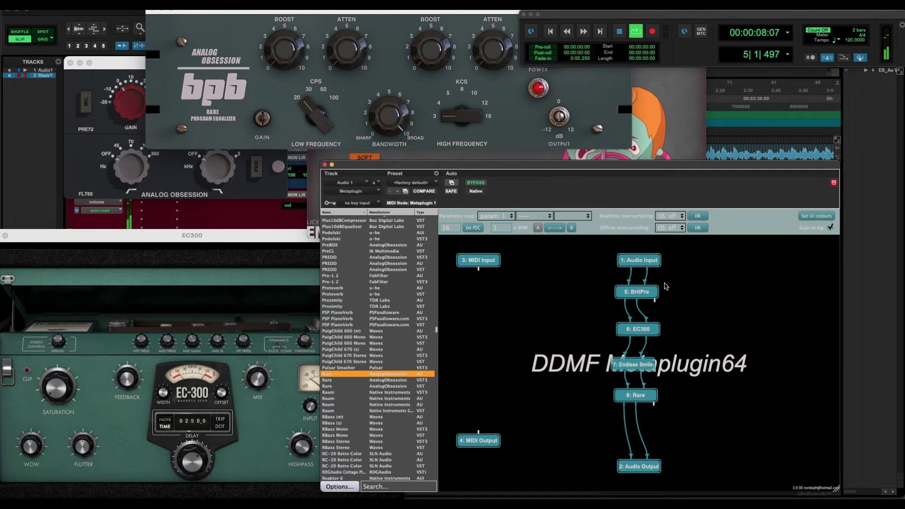
# Bring the BritPre window forward, switch on its MIC mode and adjust the preamp Gain while the track plays
pyautogui.moveTo(114, 62); pyautogui.dragTo(83, 78)
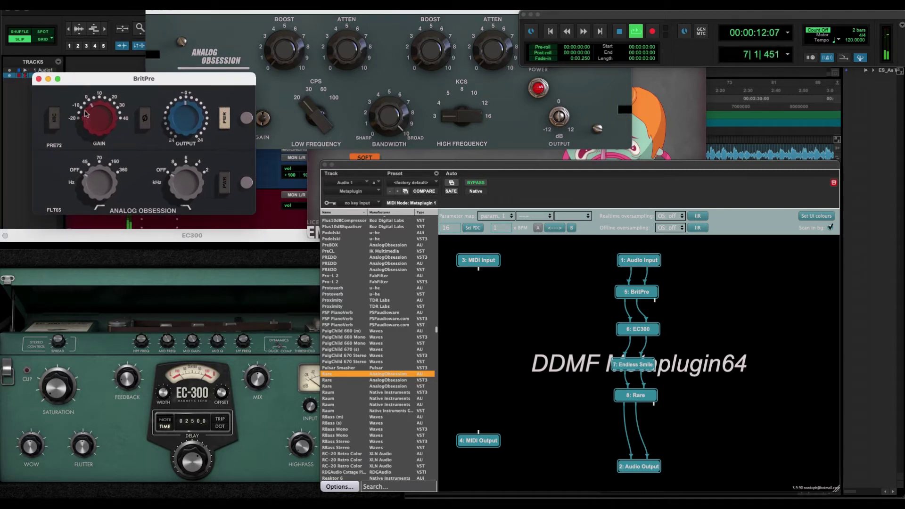
pyautogui.moveTo(94, 102)
pyautogui.moveTo(94, 101); pyautogui.dragTo(99, 87)
pyautogui.click(54, 120)
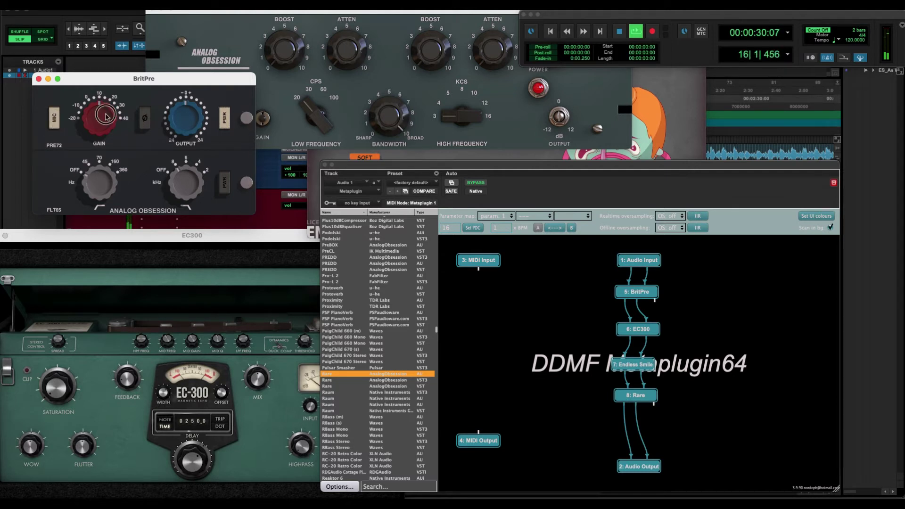
pyautogui.moveTo(106, 116); pyautogui.dragTo(106, 78)
# Sweep BritPre's kHz and Hz filter knobs during playback
pyautogui.moveTo(198, 189)
pyautogui.mouseDown()
pyautogui.moveTo(199, 180)
pyautogui.moveTo(194, 188)
pyautogui.mouseUp()
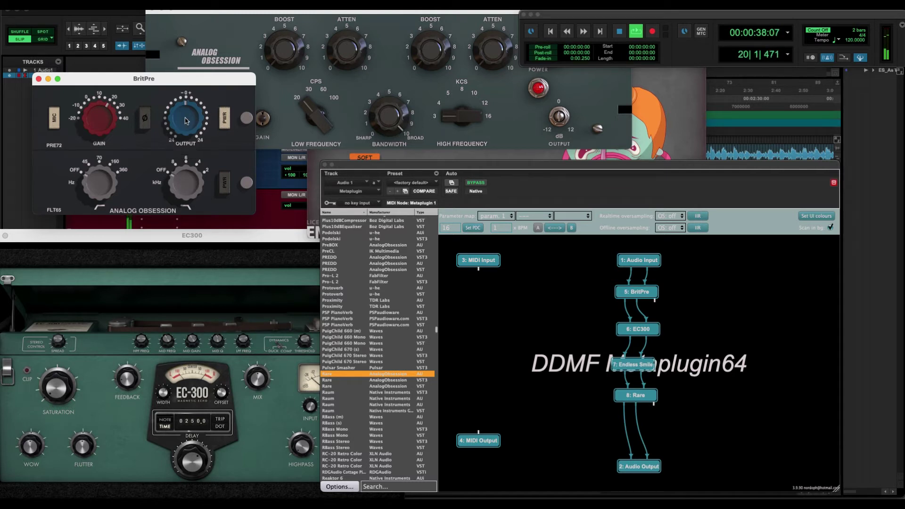
pyautogui.click(192, 185)
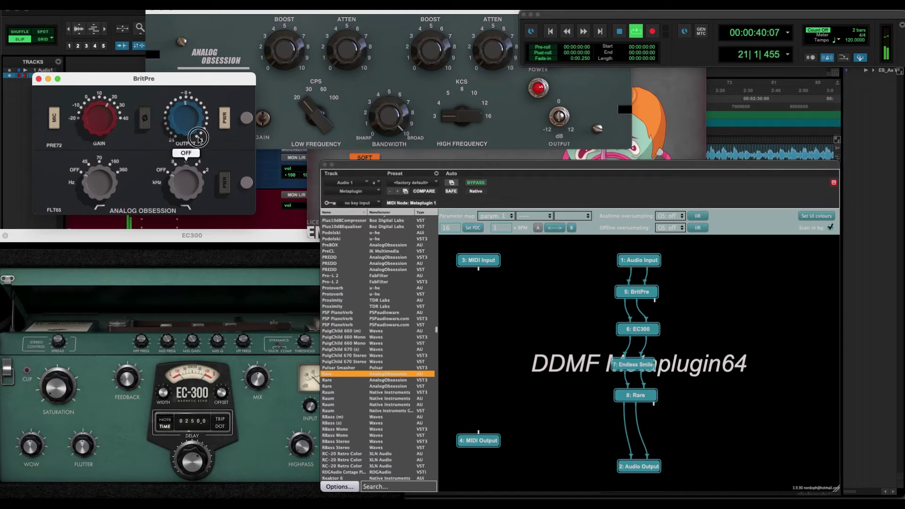
pyautogui.moveTo(101, 181); pyautogui.dragTo(118, 147)
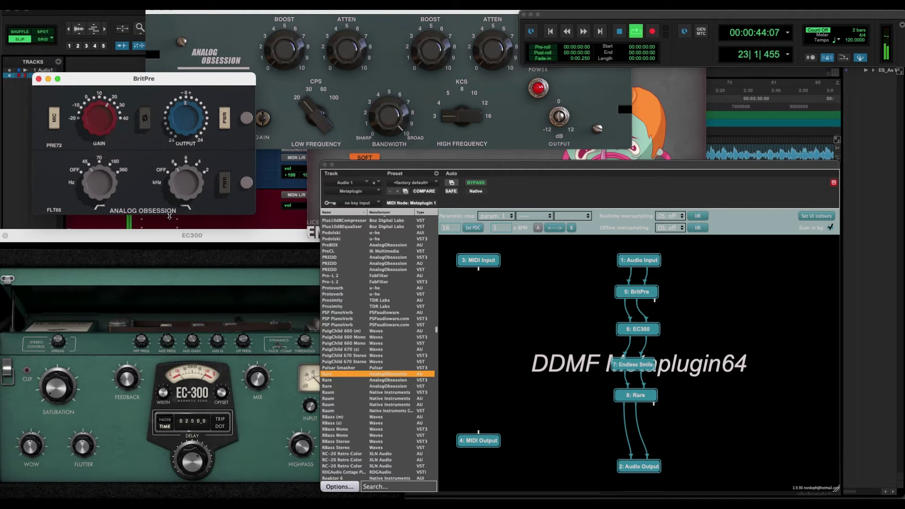
pyautogui.moveTo(97, 184); pyautogui.dragTo(145, 33)
# Bring the EC300 window forward, set its delay time to 322.6, and sweep the Highpass and Lowpass filters
pyautogui.click(610, 284)
pyautogui.moveTo(191, 242); pyautogui.dragTo(228, 122)
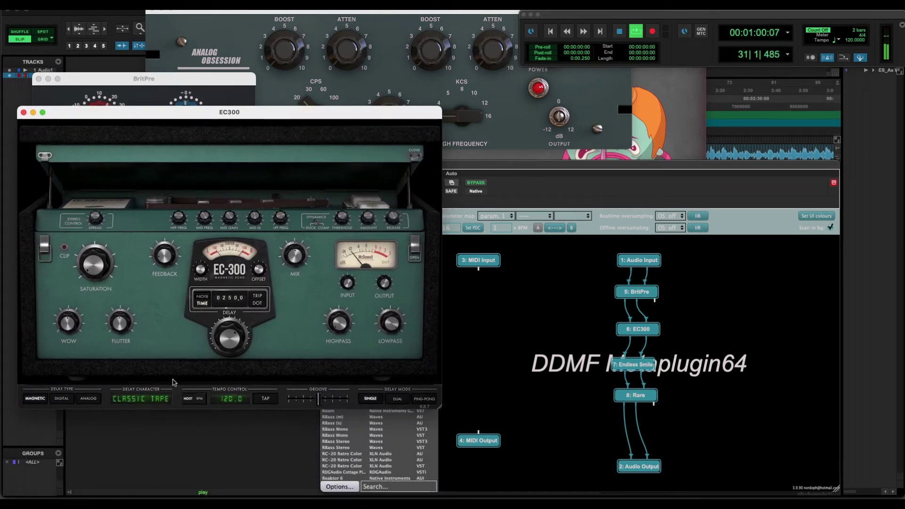
pyautogui.moveTo(227, 332); pyautogui.dragTo(230, 330)
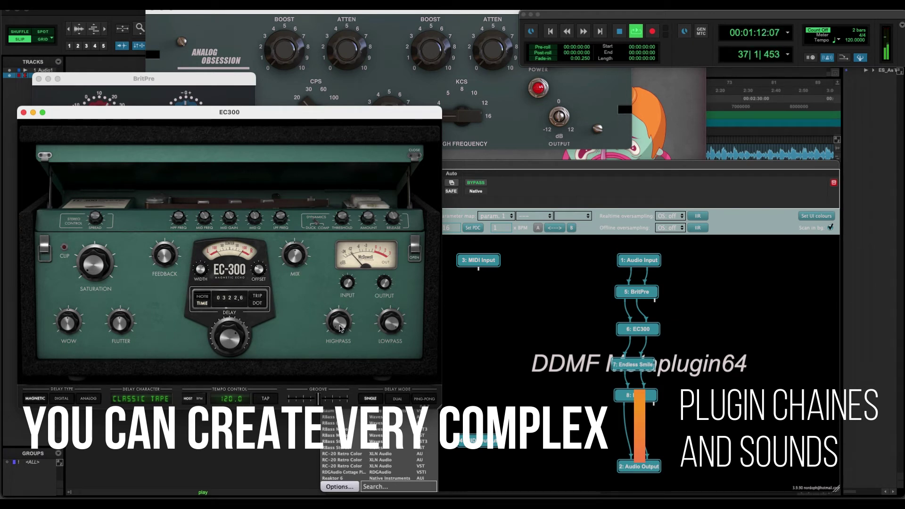
pyautogui.moveTo(341, 322); pyautogui.dragTo(353, 281)
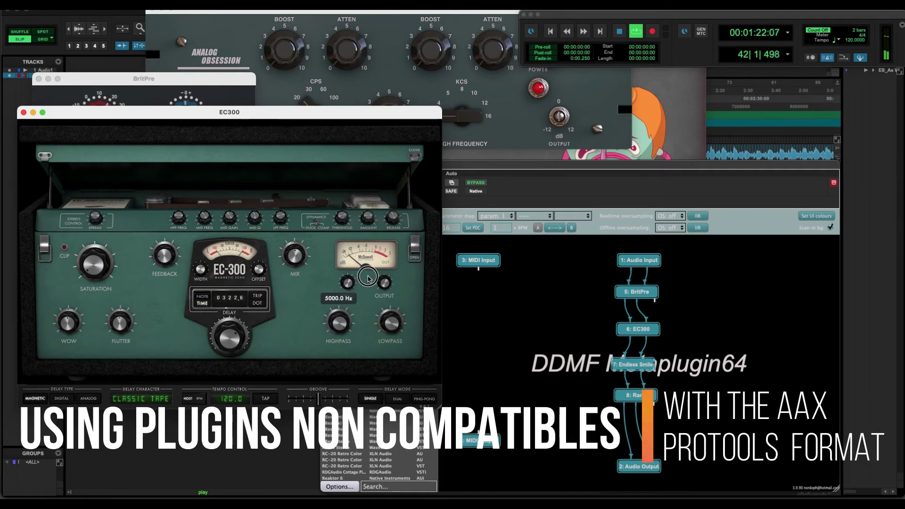
pyautogui.click(373, 264)
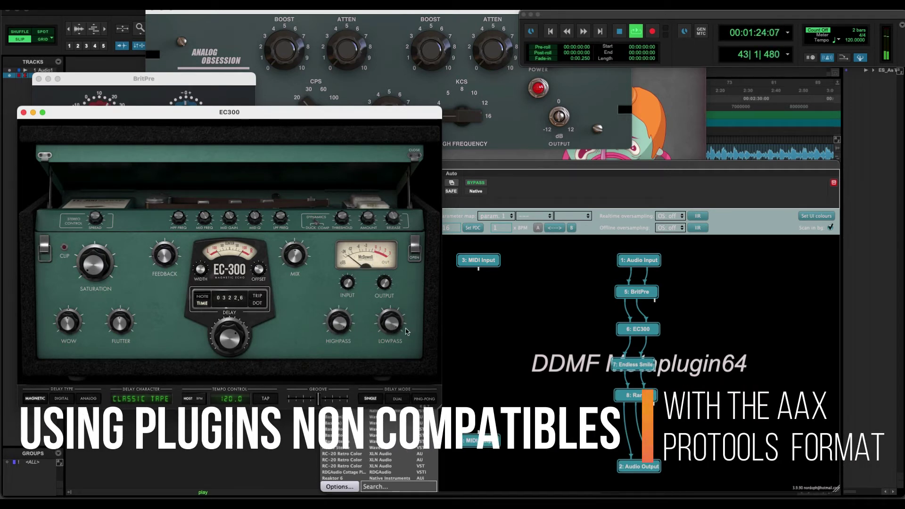
pyautogui.moveTo(396, 325); pyautogui.dragTo(399, 437)
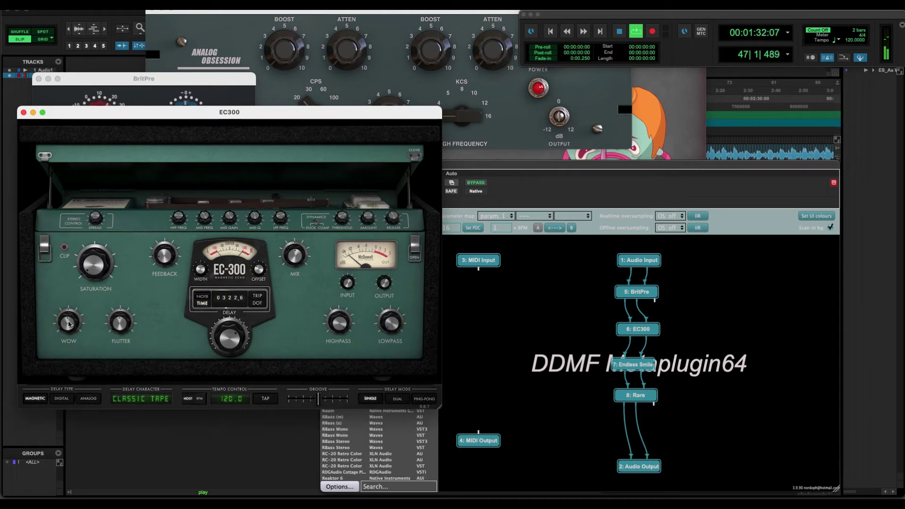
# Adjust EC300's Flutter, Saturation, Width, Spread, Offset and dynamics Amount knobs during playback
pyautogui.moveTo(119, 328); pyautogui.dragTo(67, 316)
pyautogui.moveTo(83, 265); pyautogui.dragTo(104, 226)
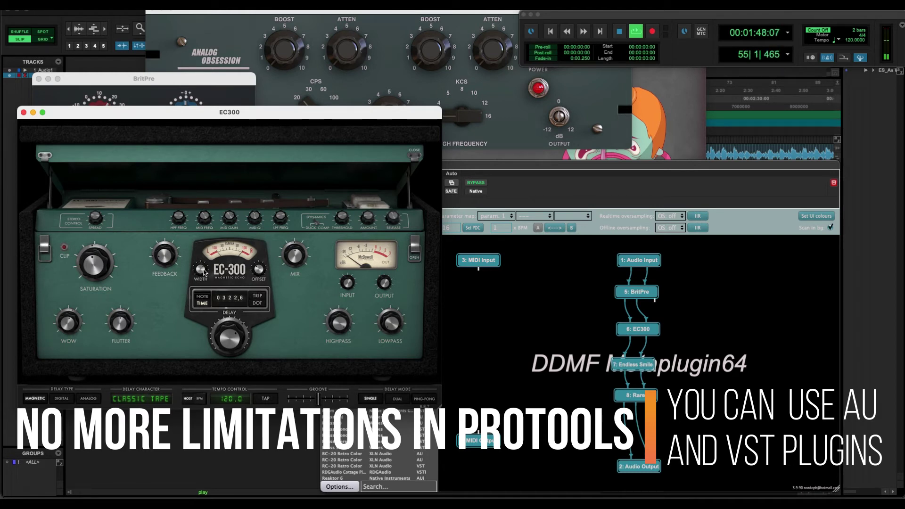
pyautogui.moveTo(206, 273); pyautogui.dragTo(206, 259)
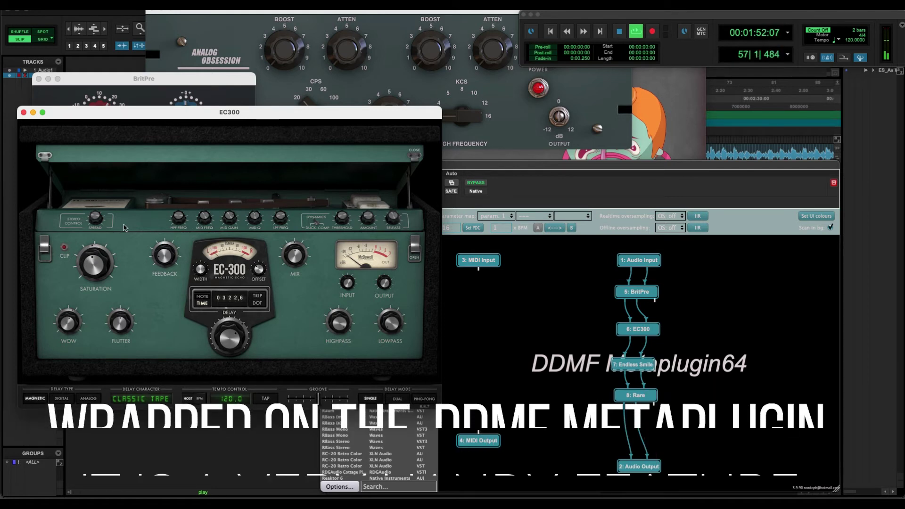
pyautogui.moveTo(98, 217); pyautogui.dragTo(120, 88)
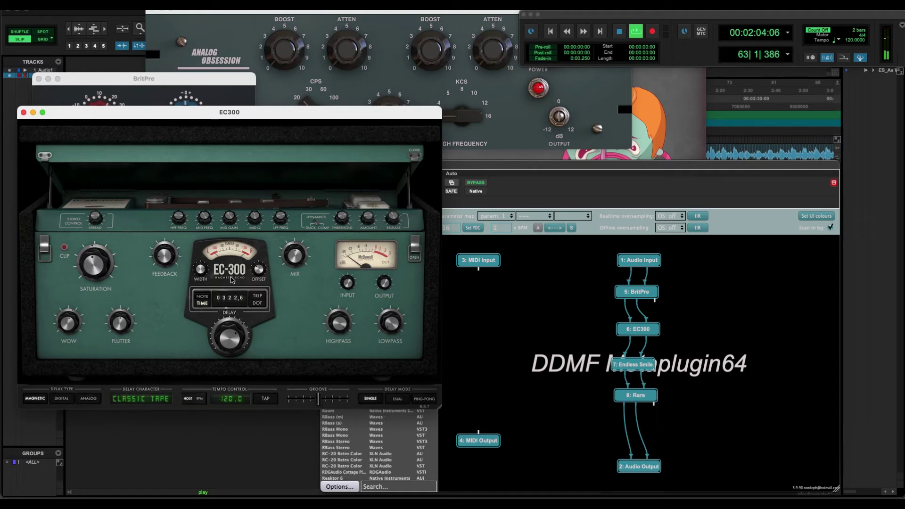
pyautogui.moveTo(262, 267); pyautogui.dragTo(260, 254)
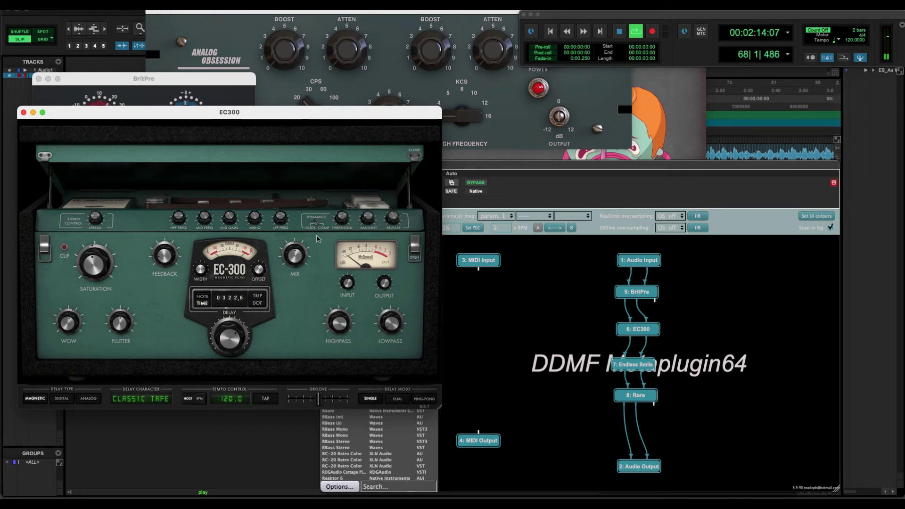
pyautogui.moveTo(366, 218); pyautogui.dragTo(399, 254)
pyautogui.moveTo(395, 209)
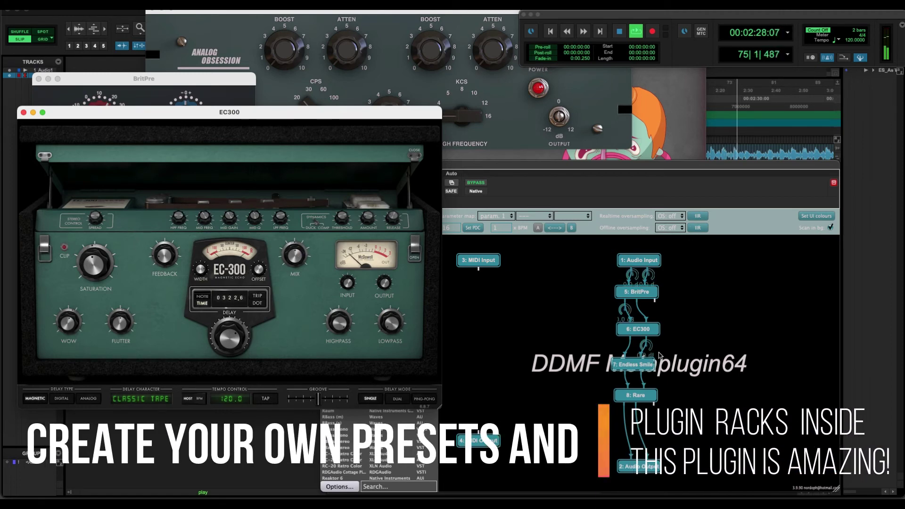
# Bring the Endless Smile window forward and raise its Intensity to 103%
pyautogui.moveTo(654, 336)
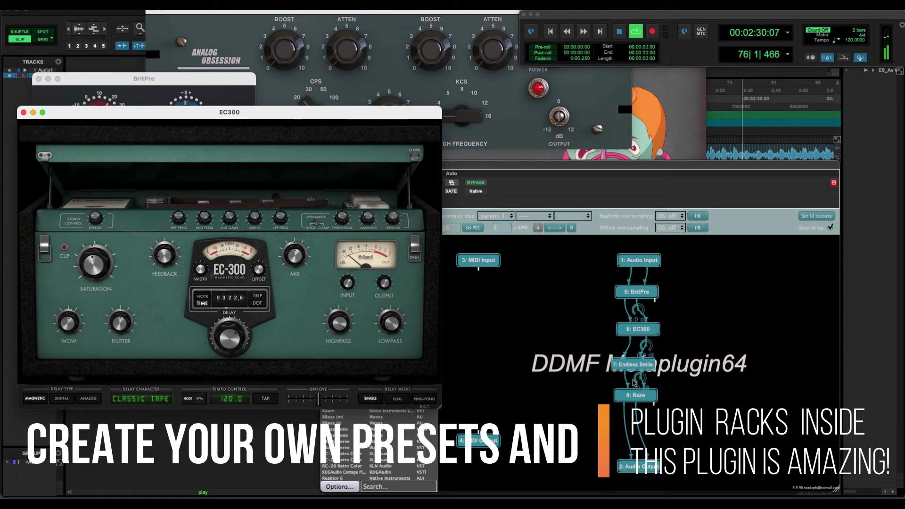
pyautogui.click(696, 198)
pyautogui.click(698, 98)
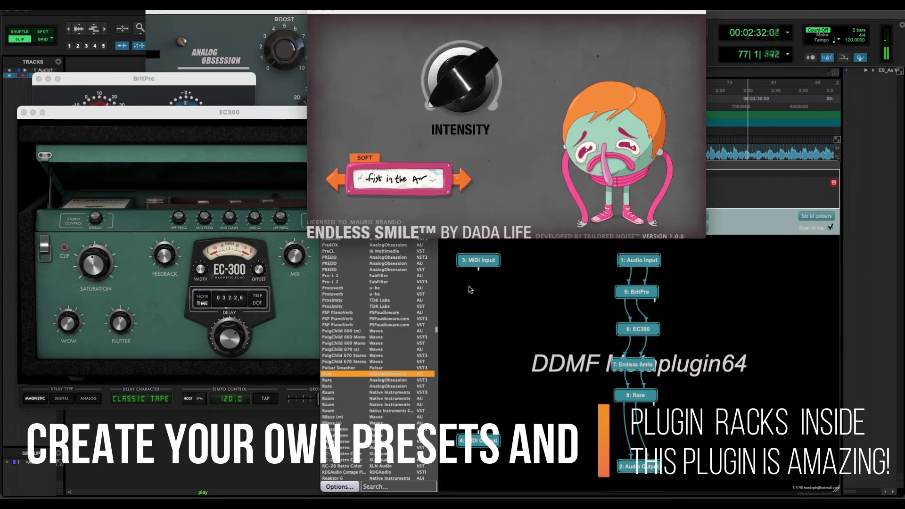
pyautogui.moveTo(447, 79); pyautogui.dragTo(430, 40)
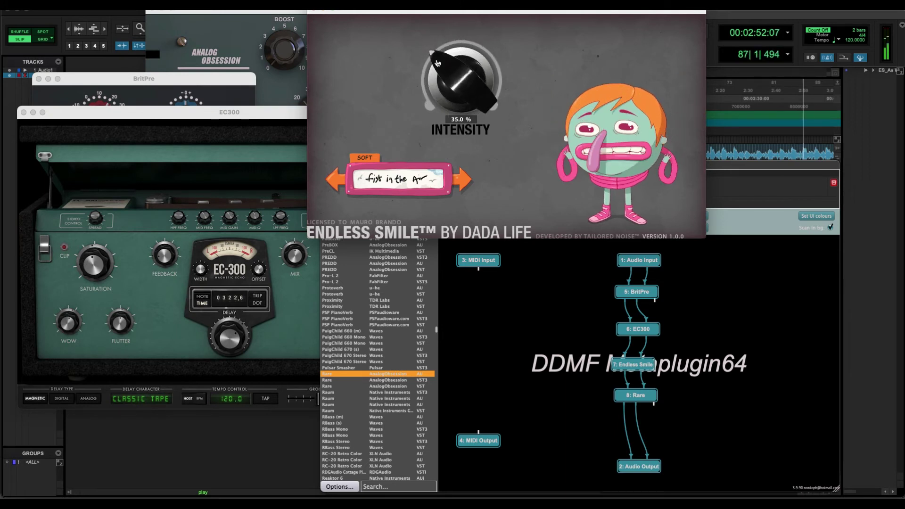
pyautogui.moveTo(453, 93); pyautogui.dragTo(434, 13)
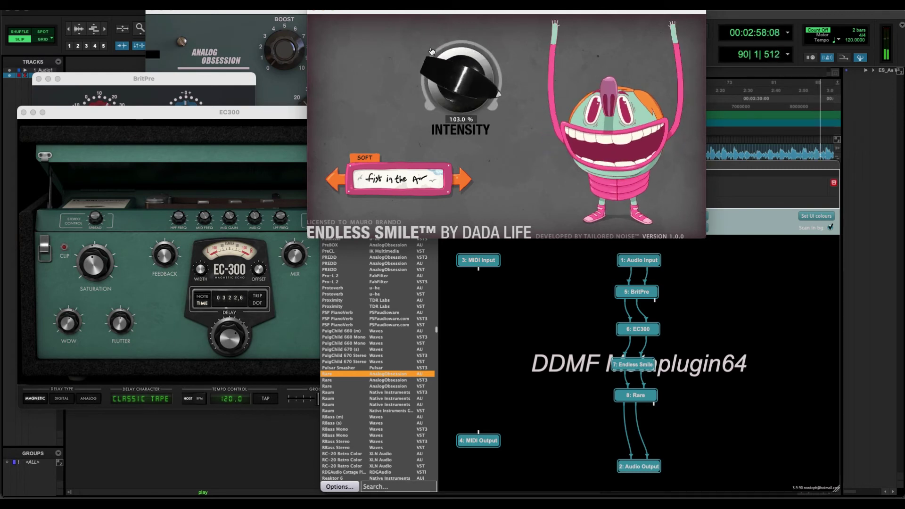
# Step forward through the Endless Smile presets to the medium preset Face Melting Joy
pyautogui.click(462, 186)
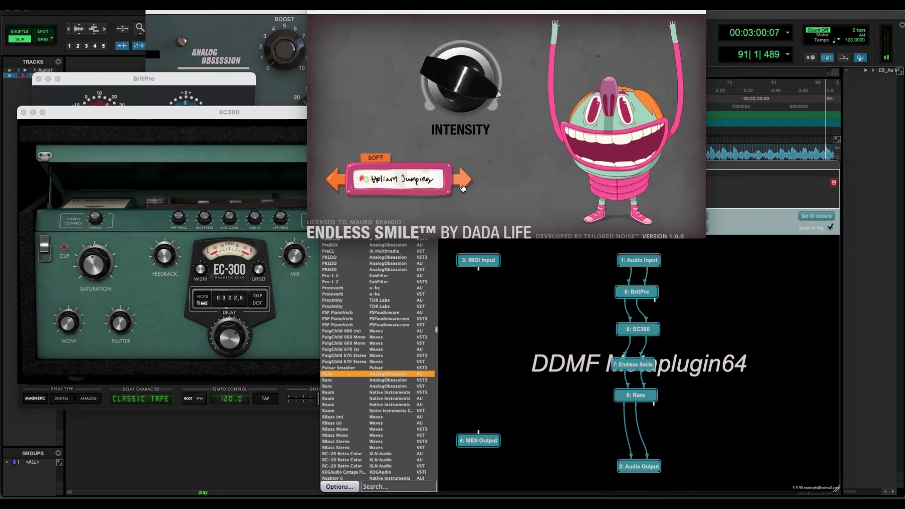
pyautogui.click(463, 186)
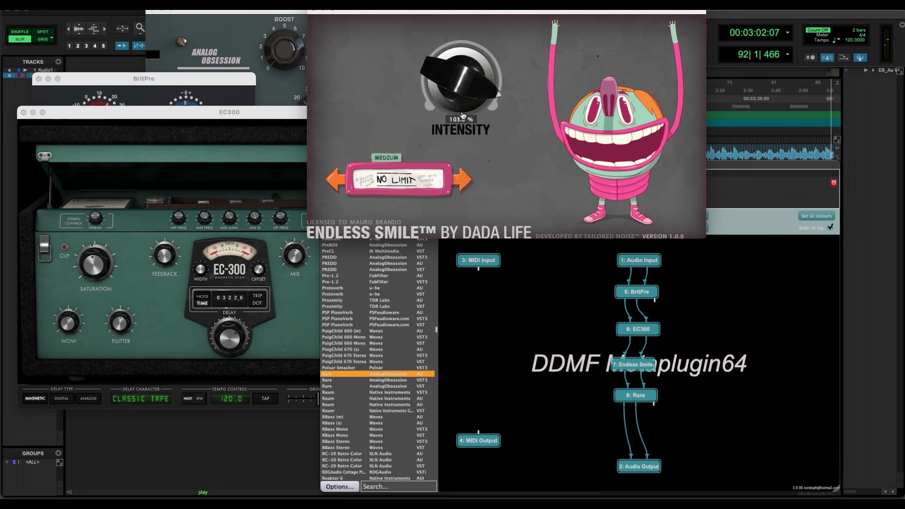
pyautogui.click(464, 177)
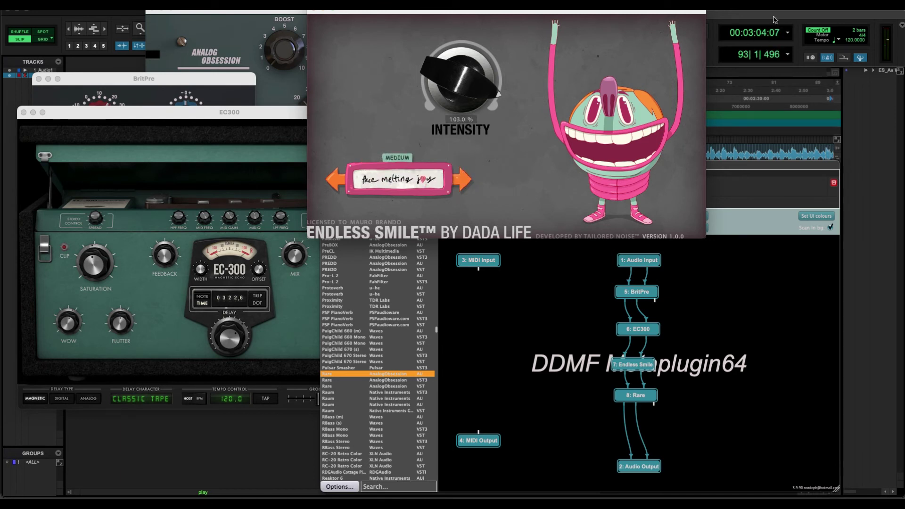
# Stop playback, return to the start of the session and play it again from the beginning
pyautogui.press('super+KP_1')
pyautogui.click(622, 32)
pyautogui.press('space')
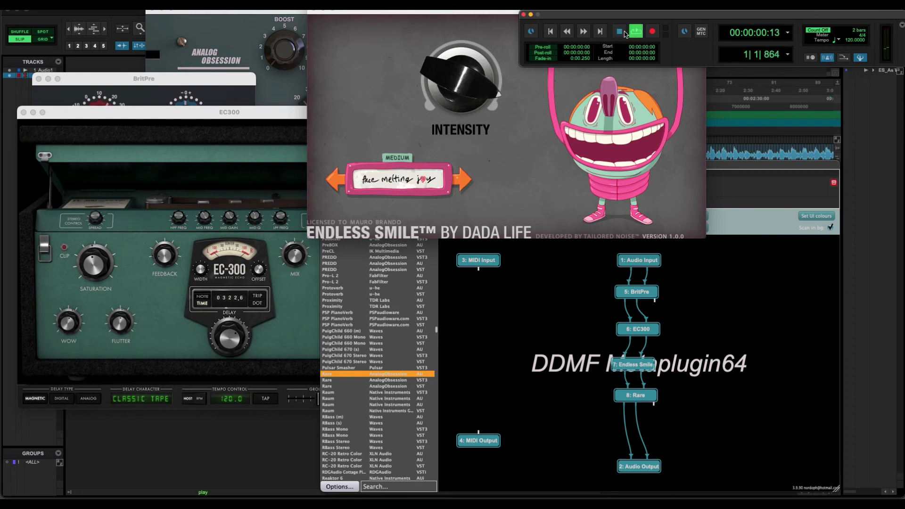
pyautogui.click(625, 32)
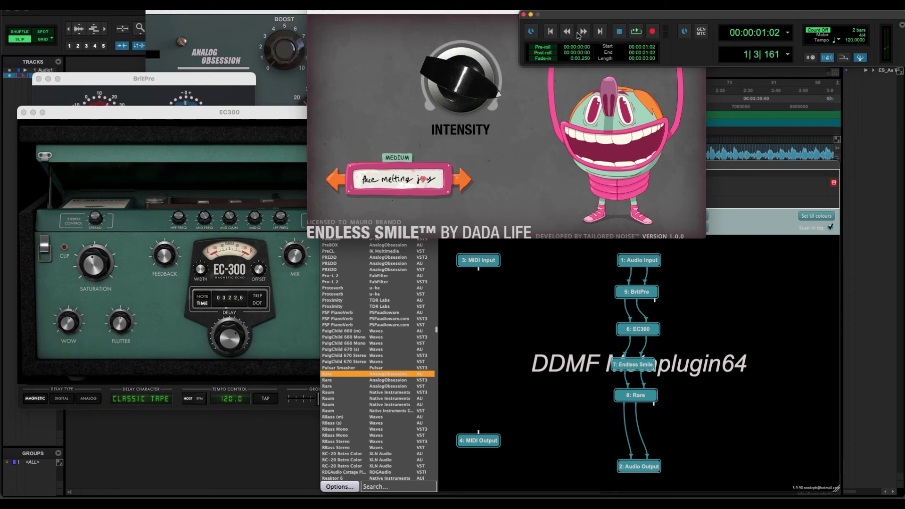
pyautogui.click(552, 32)
pyautogui.click(629, 32)
# Set the Endless Smile Intensity to 20% and bring the Metaplugin window back to the front
pyautogui.moveTo(456, 124); pyautogui.dragTo(451, 105)
pyautogui.moveTo(451, 107); pyautogui.dragTo(475, 134)
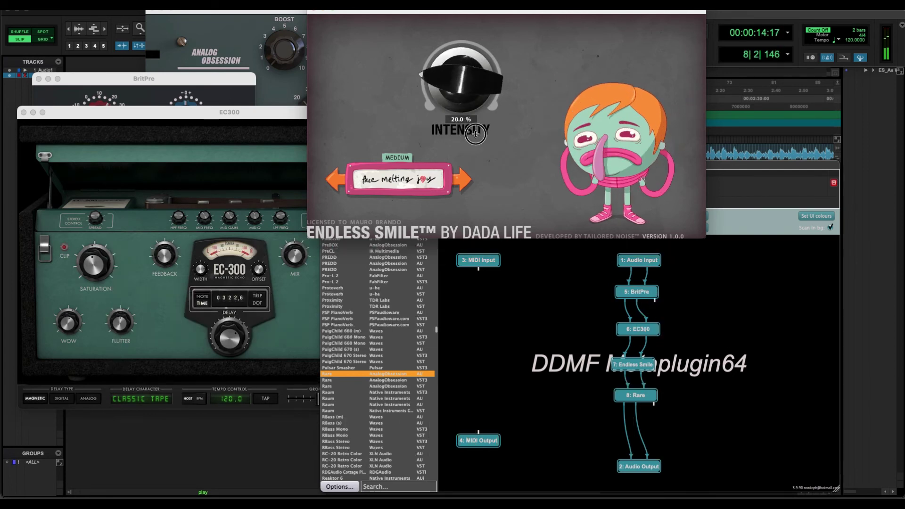
pyautogui.click(679, 439)
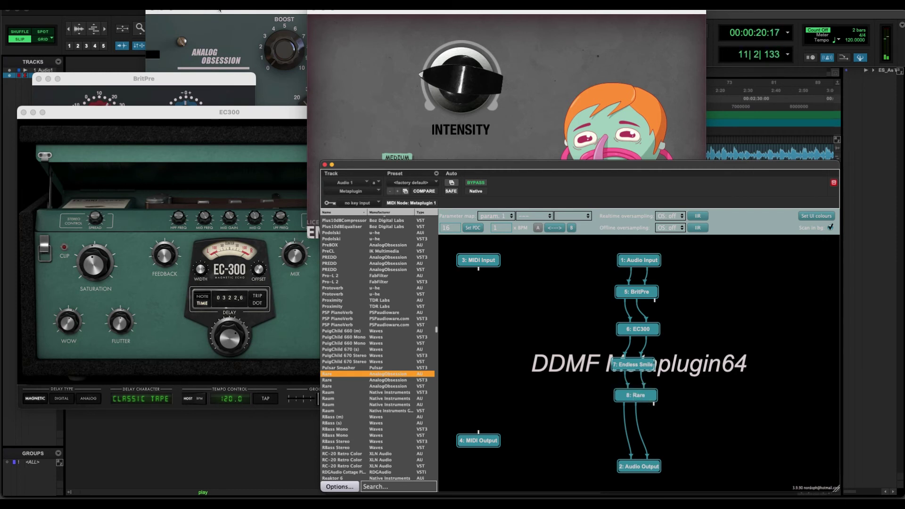
# Move the Rare window over EC300, set its low-frequency selector to 60 CPS and adjust the low Boost
pyautogui.moveTo(219, 8); pyautogui.dragTo(98, 169)
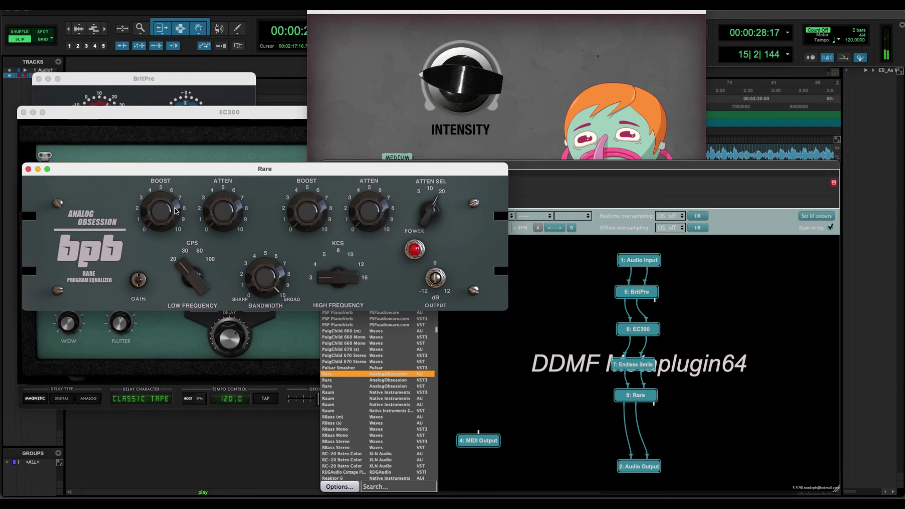
pyautogui.moveTo(184, 275); pyautogui.dragTo(163, 158)
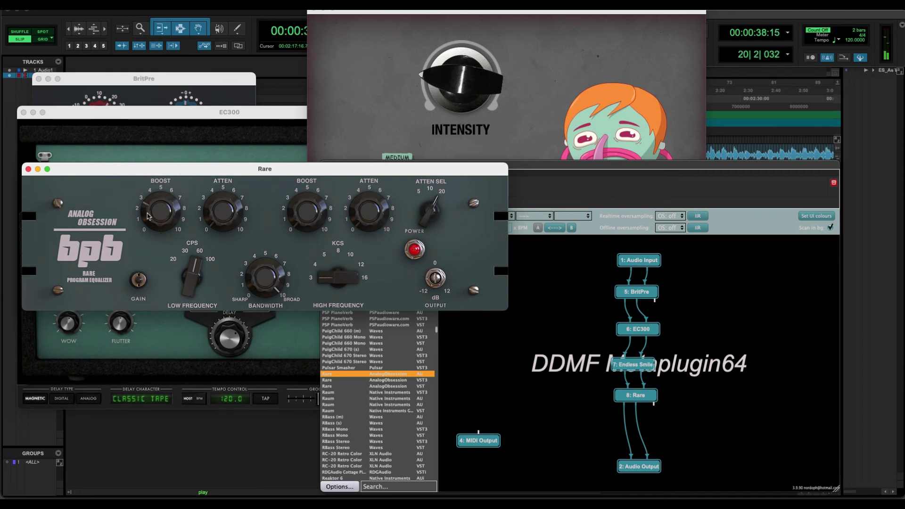
pyautogui.moveTo(148, 216); pyautogui.dragTo(152, 217)
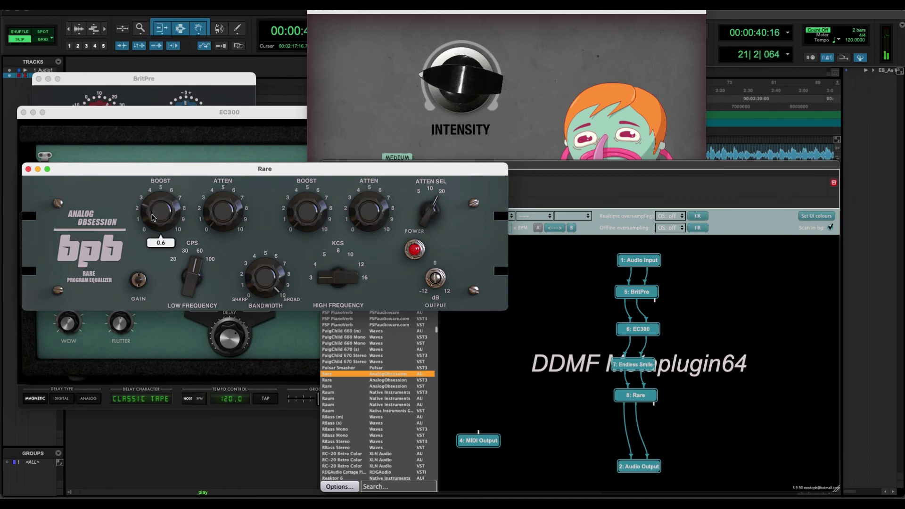
# Adjust Rare's low Atten, high Atten and high Boost knobs, and set its high-frequency selector to 8 KCS
pyautogui.moveTo(230, 213); pyautogui.dragTo(230, 202)
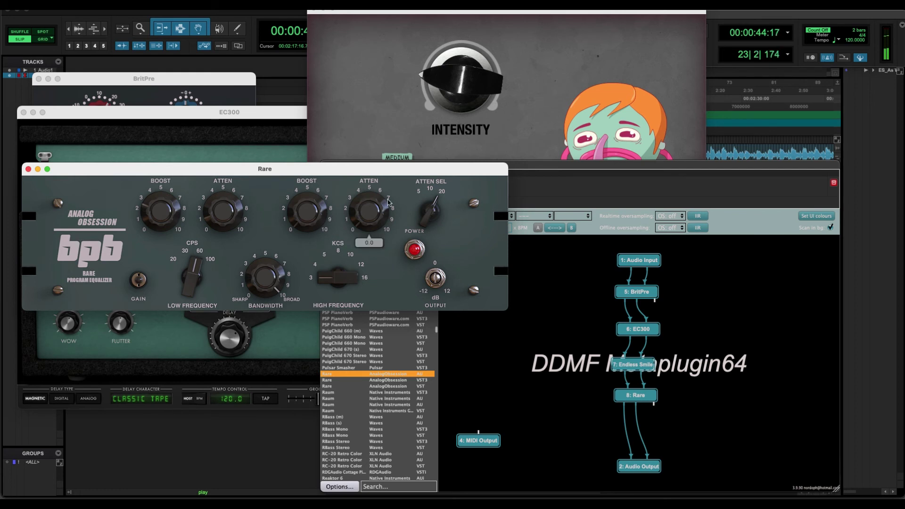
pyautogui.moveTo(371, 214); pyautogui.dragTo(371, 187)
pyautogui.moveTo(307, 213); pyautogui.dragTo(310, 164)
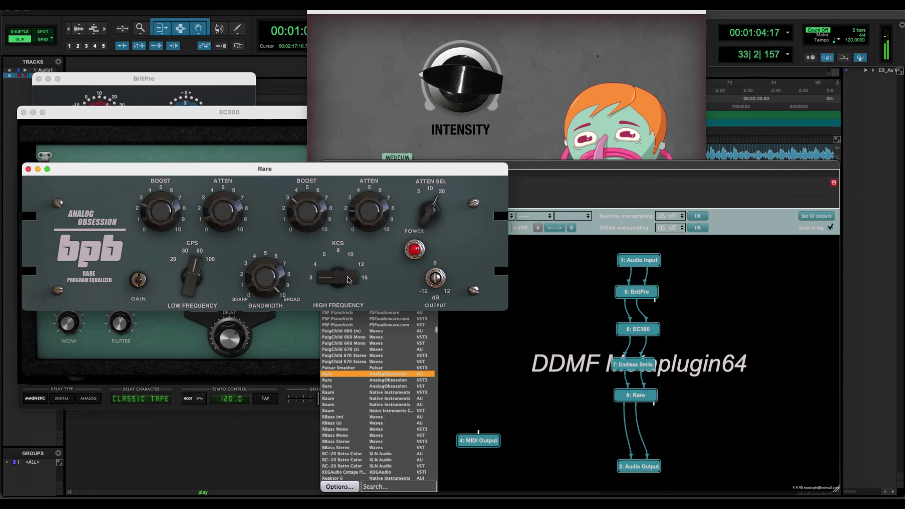
pyautogui.moveTo(338, 276); pyautogui.dragTo(333, 247)
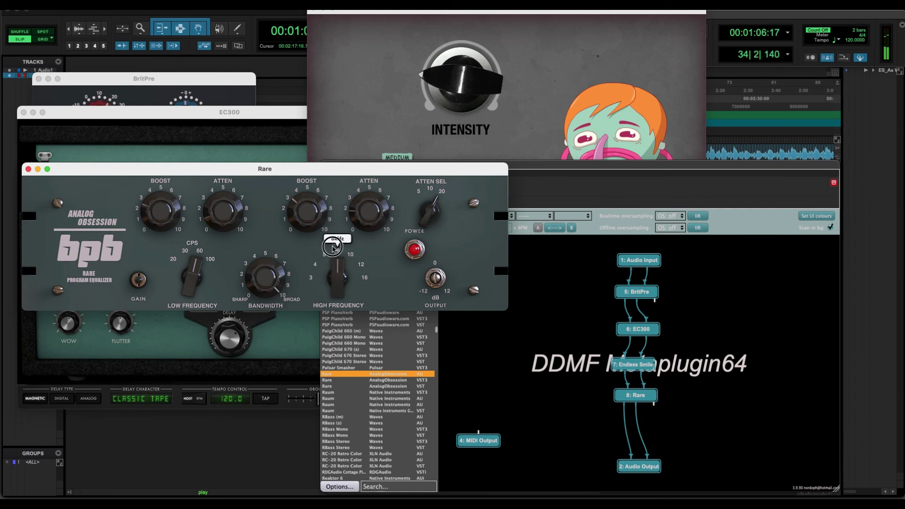